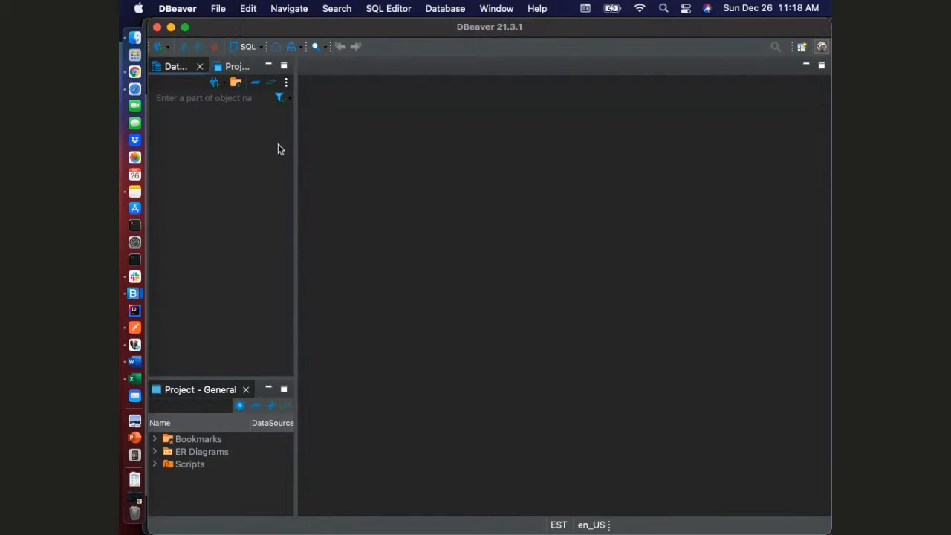
# Widen the Database Navigator, start a new database connection, choose MySQL as the driver and proceed to its connection settings
pyautogui.moveTo(297, 132); pyautogui.dragTo(450, 132)
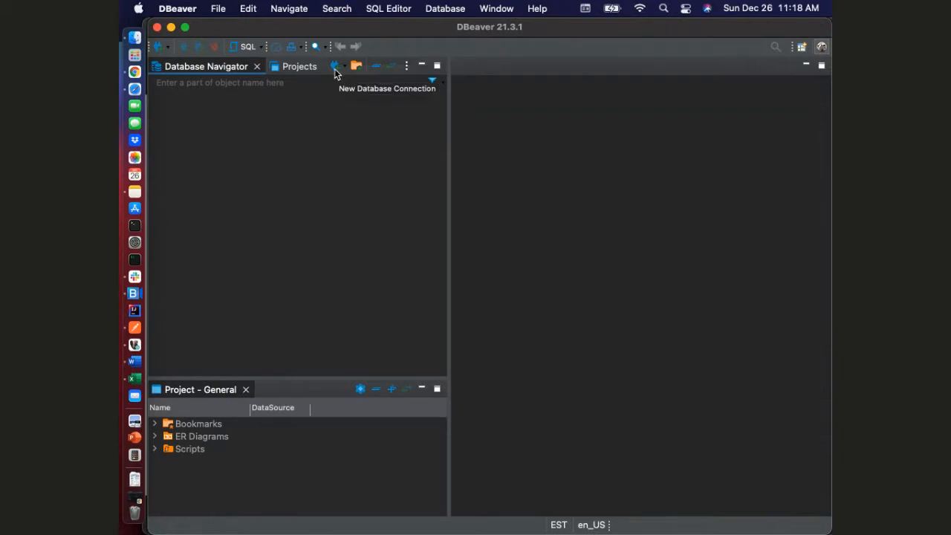
pyautogui.click(158, 48)
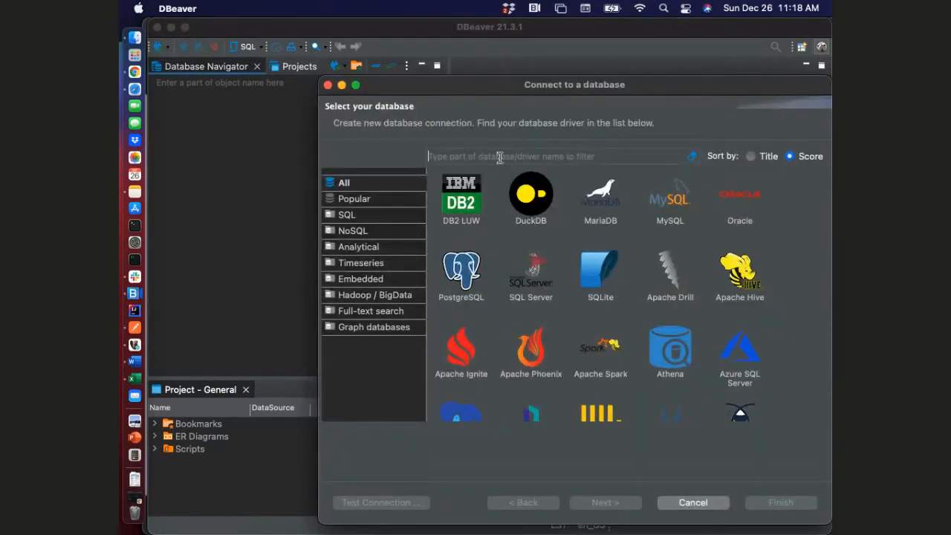
pyautogui.scroll(-10, 600, 297)
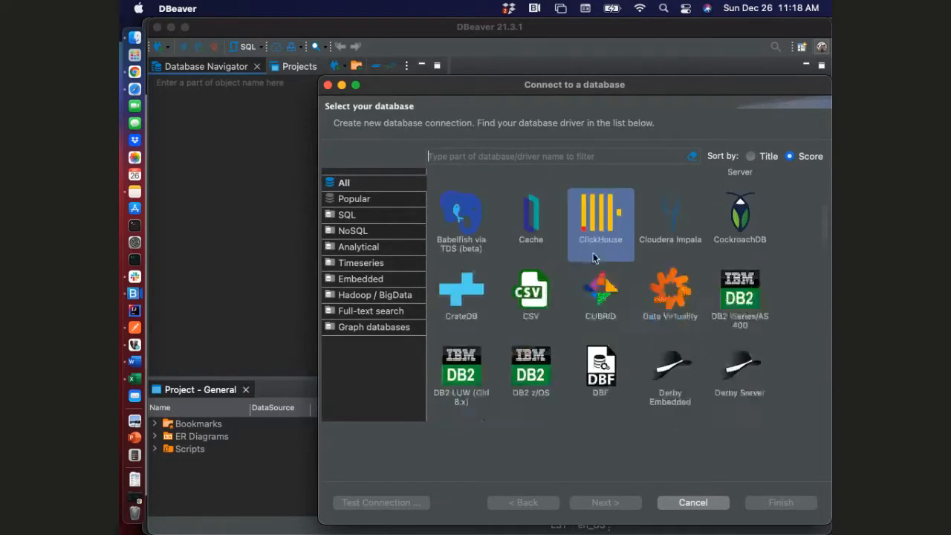
pyautogui.scroll(10, 576, 313)
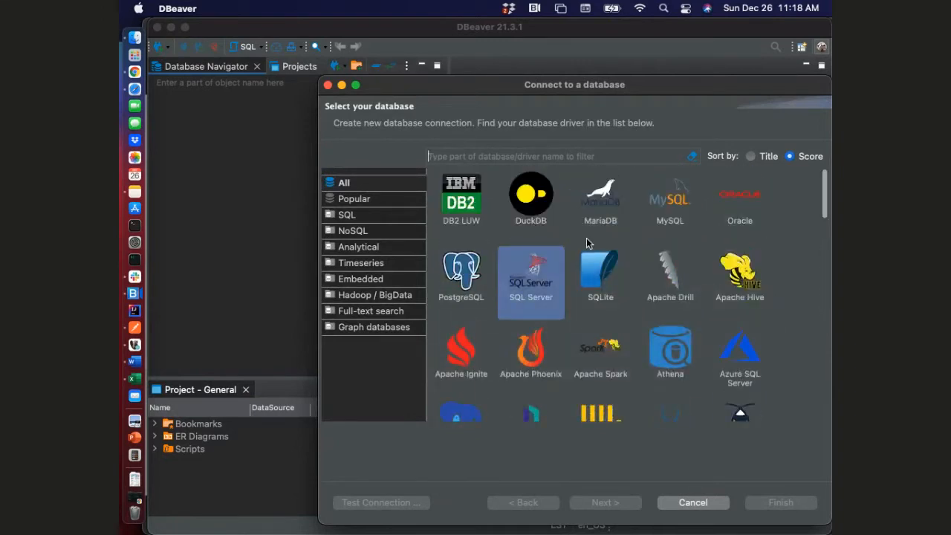
pyautogui.click(659, 204)
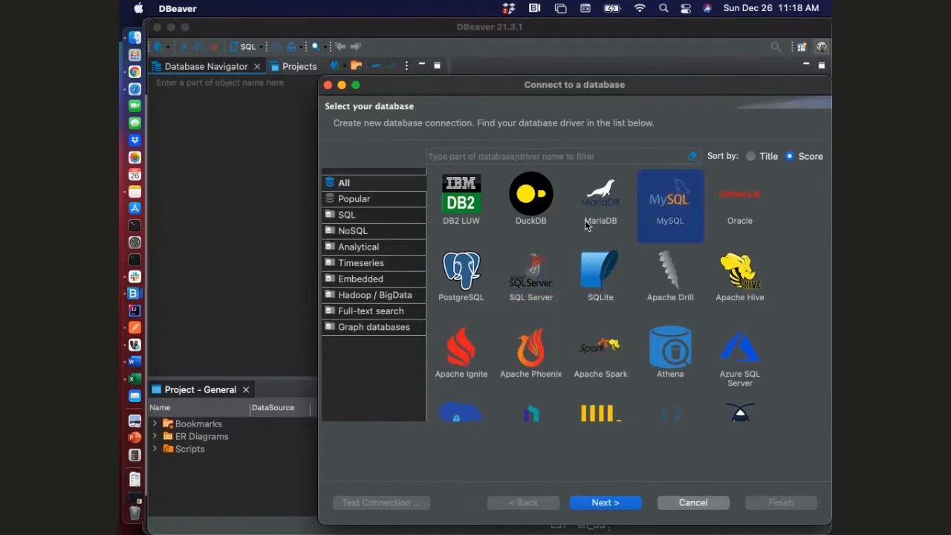
pyautogui.click(600, 201)
pyautogui.click(542, 281)
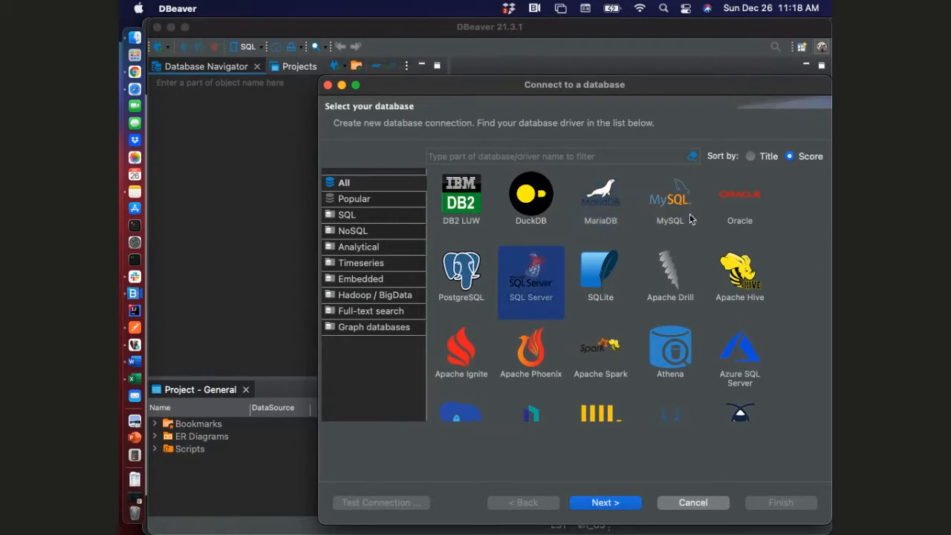
pyautogui.click(730, 201)
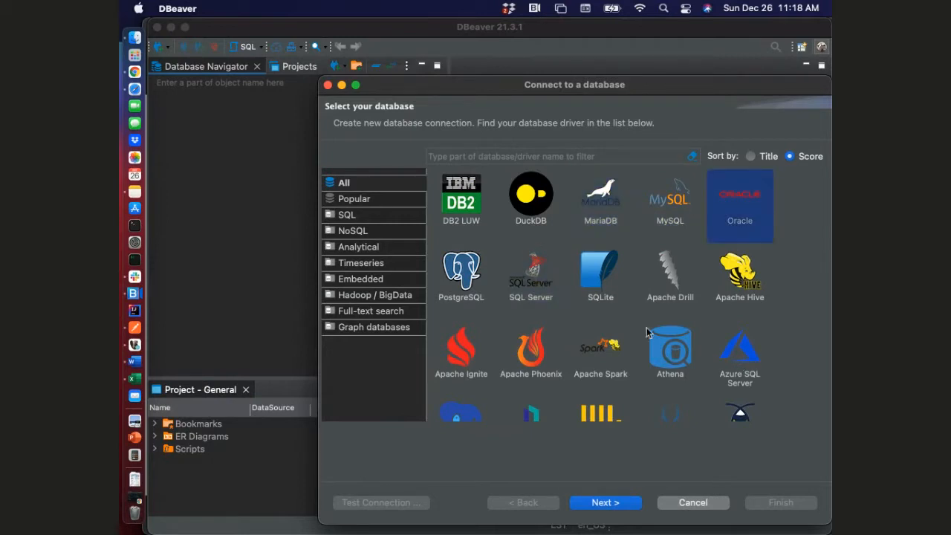
pyautogui.click(669, 210)
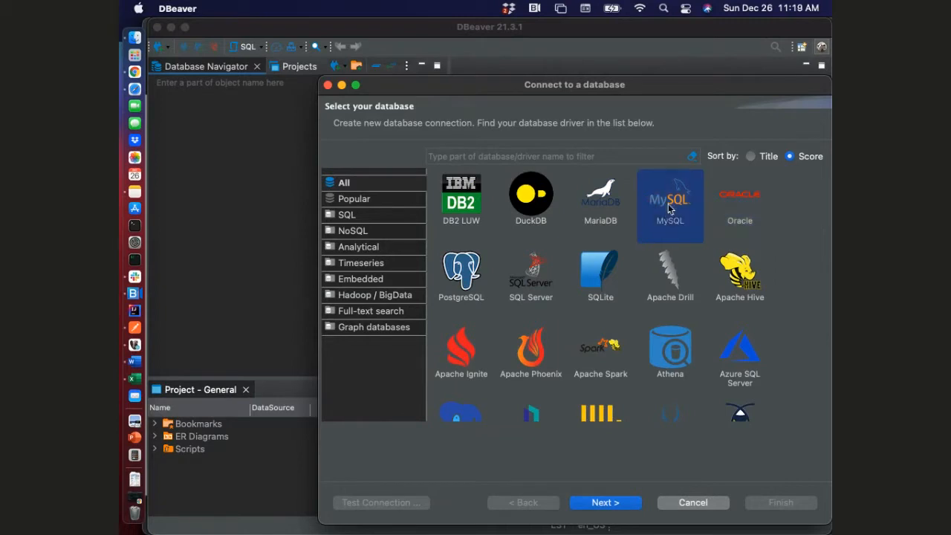
pyautogui.click(599, 504)
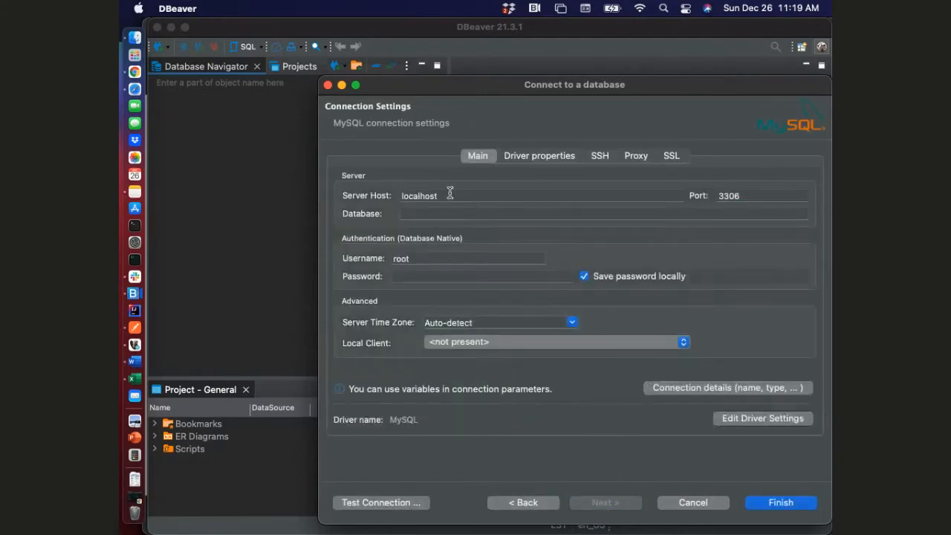
# Review the default server host, port, database, username and password fields in the MySQL connection settings
pyautogui.moveTo(741, 195); pyautogui.dragTo(720, 195)
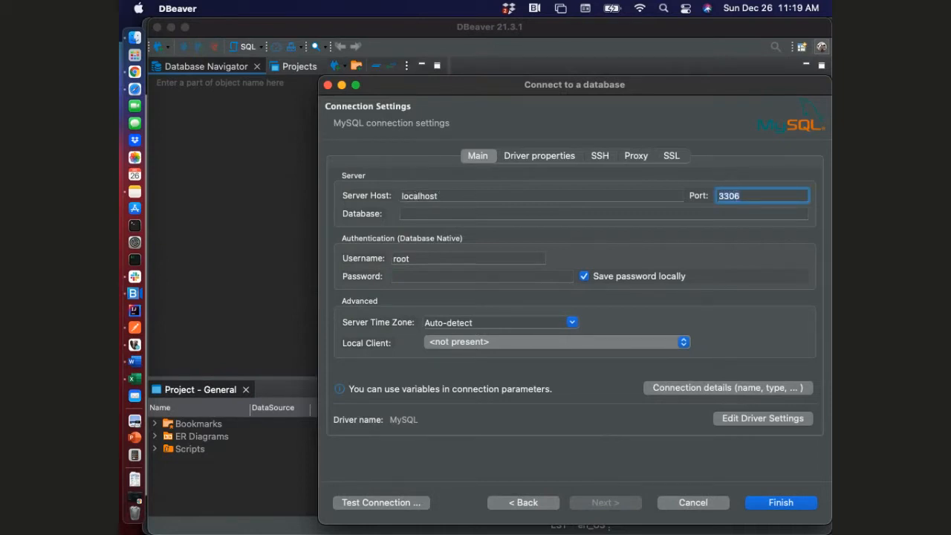
pyautogui.click(441, 195)
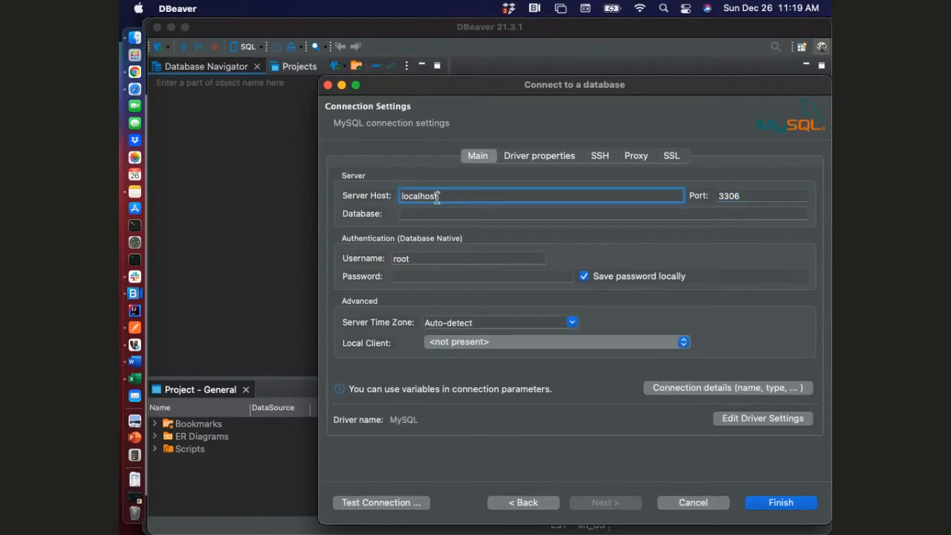
pyautogui.click(416, 276)
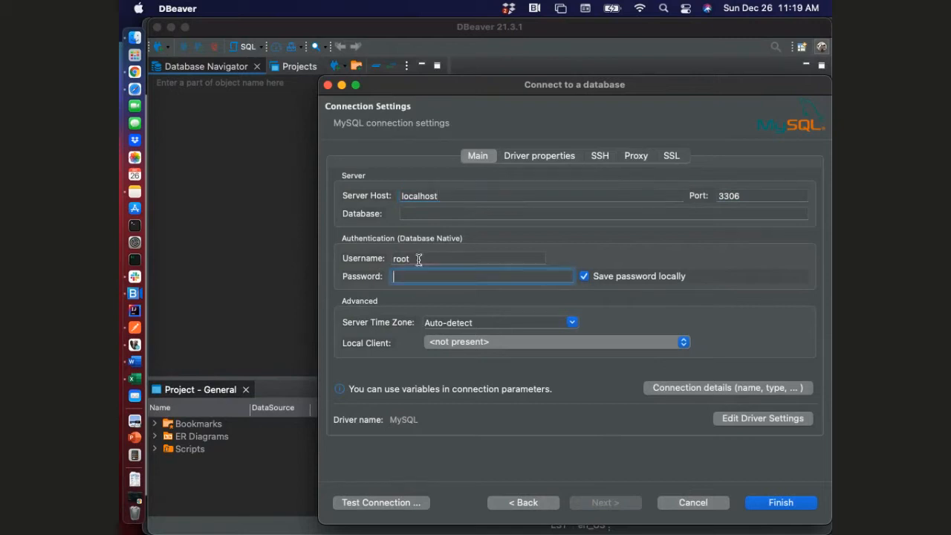
pyautogui.click(439, 196)
pyautogui.click(437, 214)
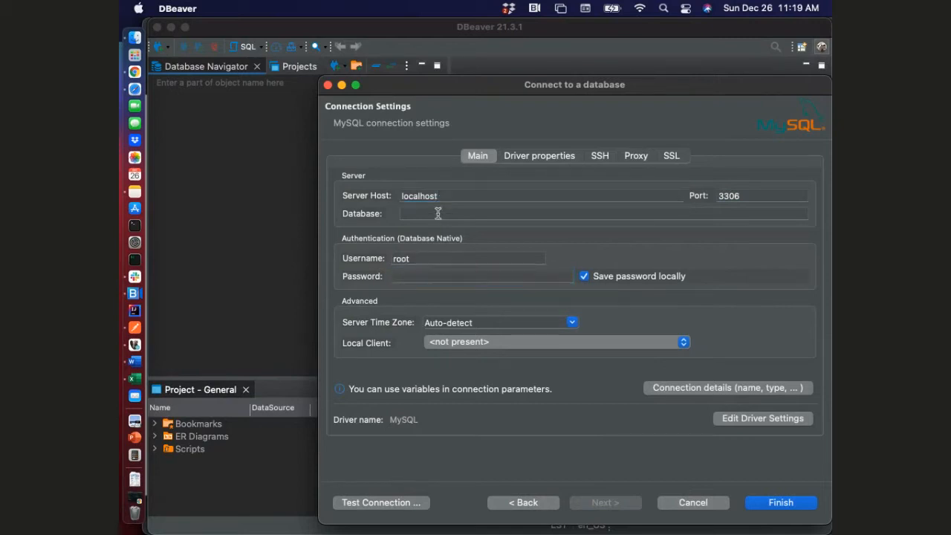
pyautogui.click(422, 260)
pyautogui.click(419, 276)
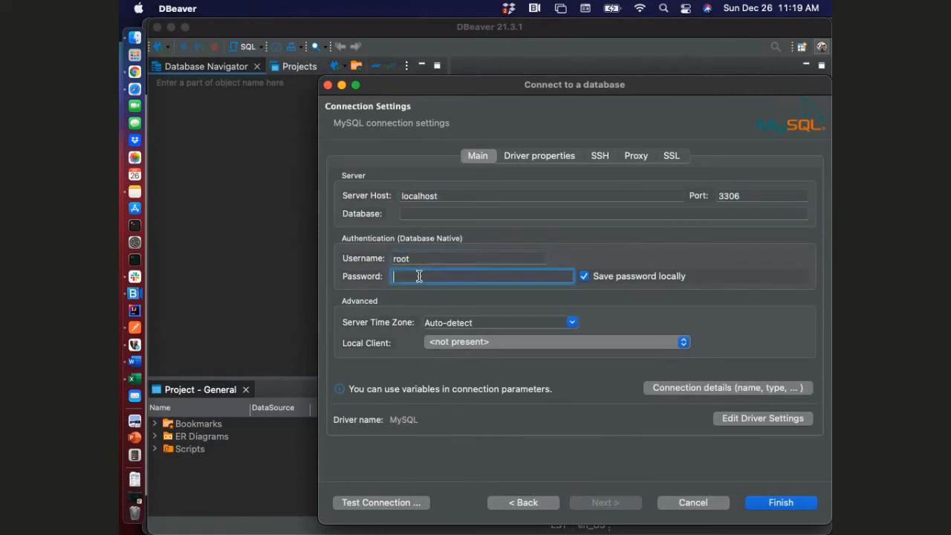
pyautogui.click(748, 196)
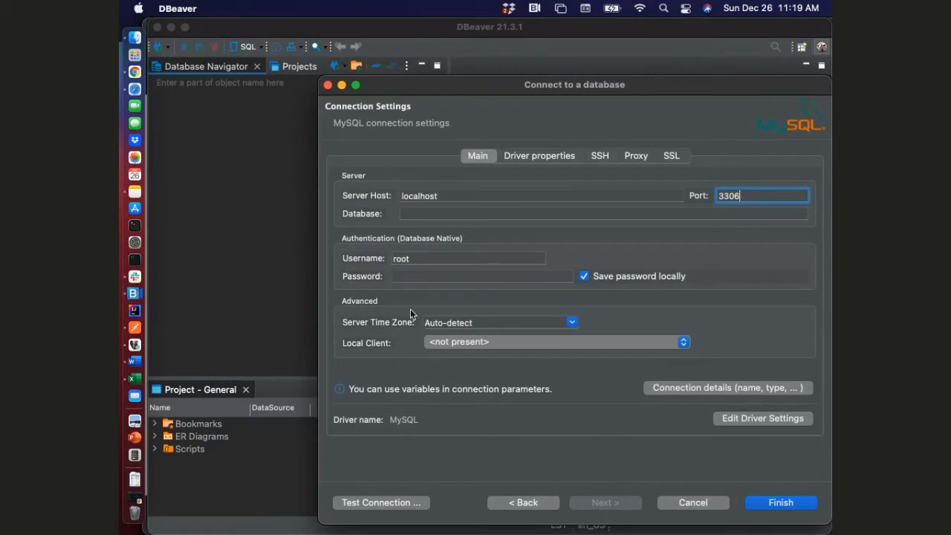
# Copy the database name taltektc_qa from the pinned access message in Slack's onsite_batch_aug2021 channel into the DBeaver connection's Database field
pyautogui.click(135, 277)
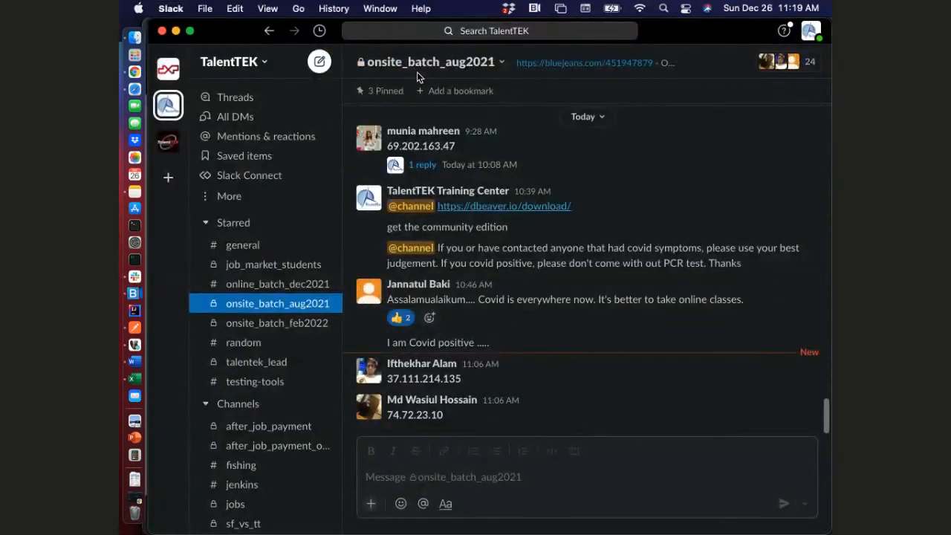
pyautogui.click(387, 90)
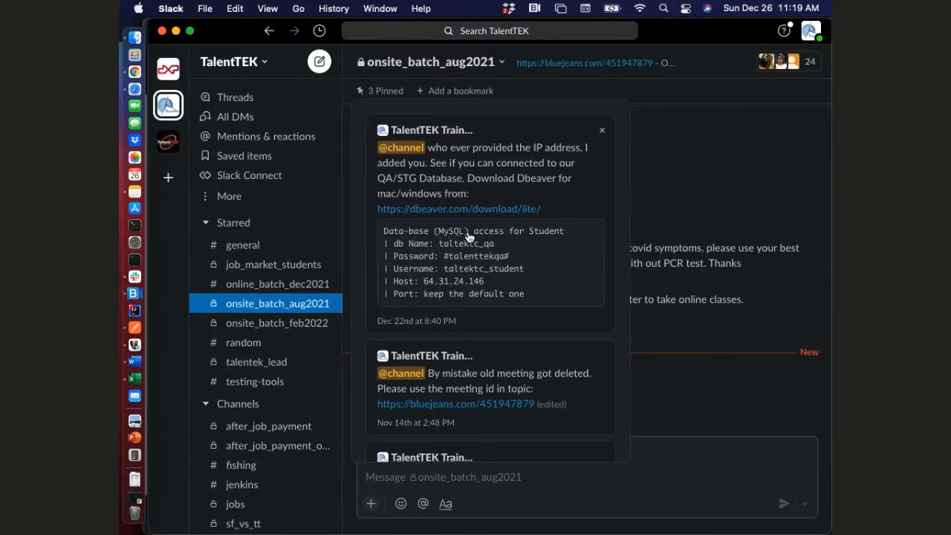
pyautogui.moveTo(438, 245); pyautogui.dragTo(493, 250)
pyautogui.rightClick(494, 250)
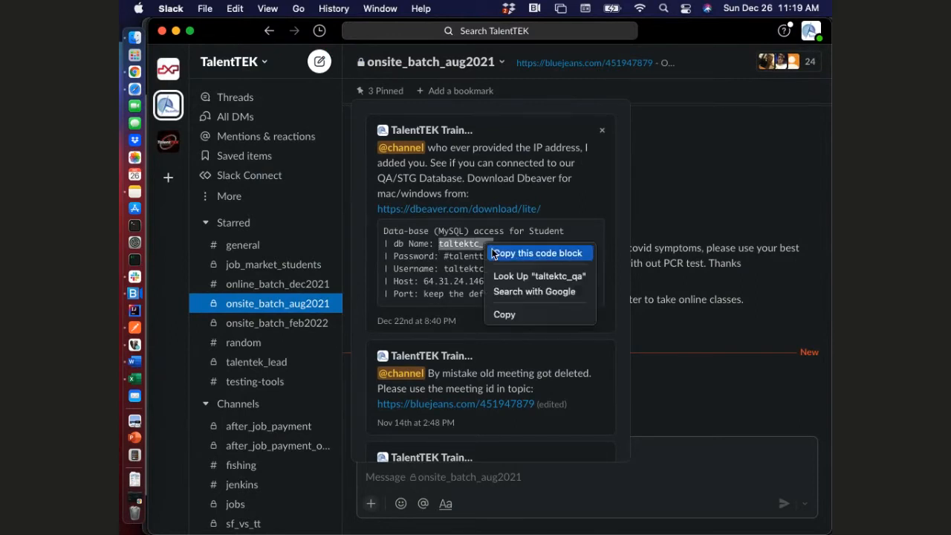
pyautogui.click(513, 316)
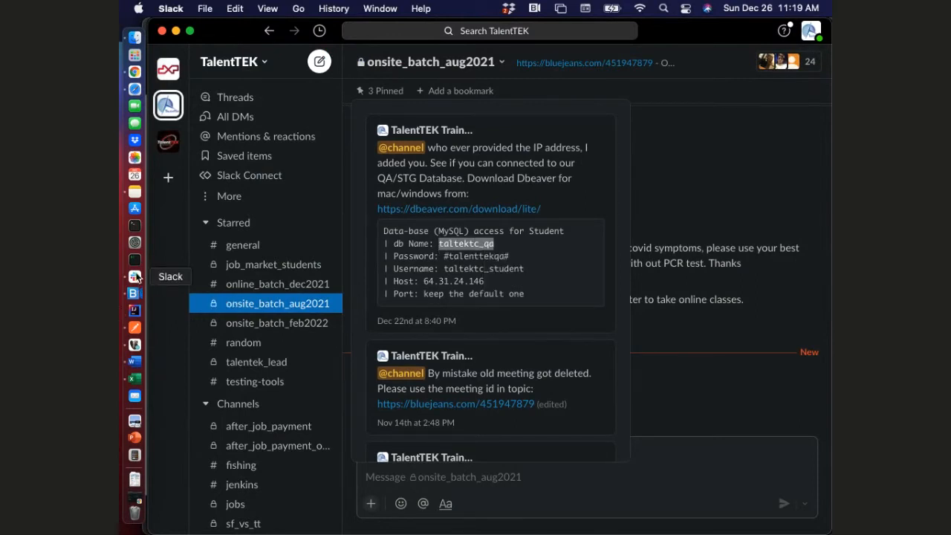
pyautogui.click(135, 344)
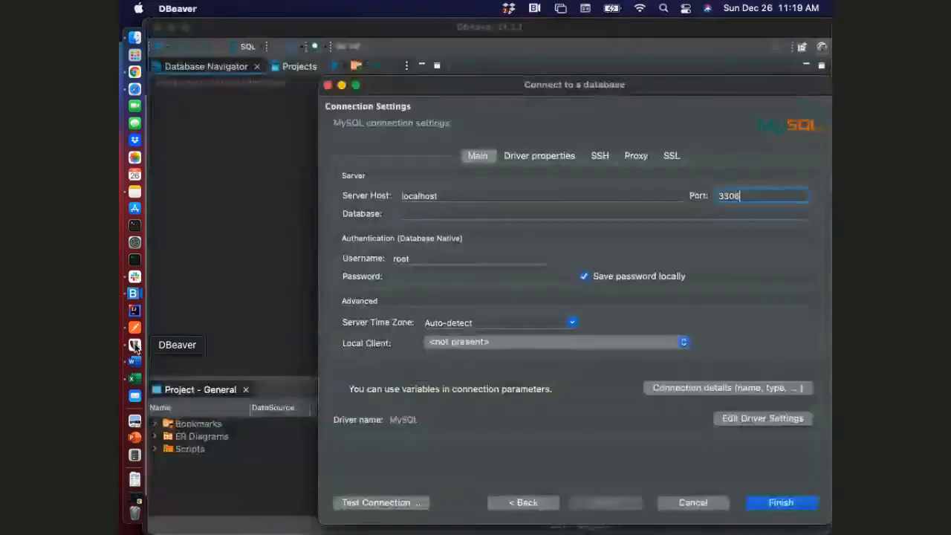
pyautogui.click(426, 215)
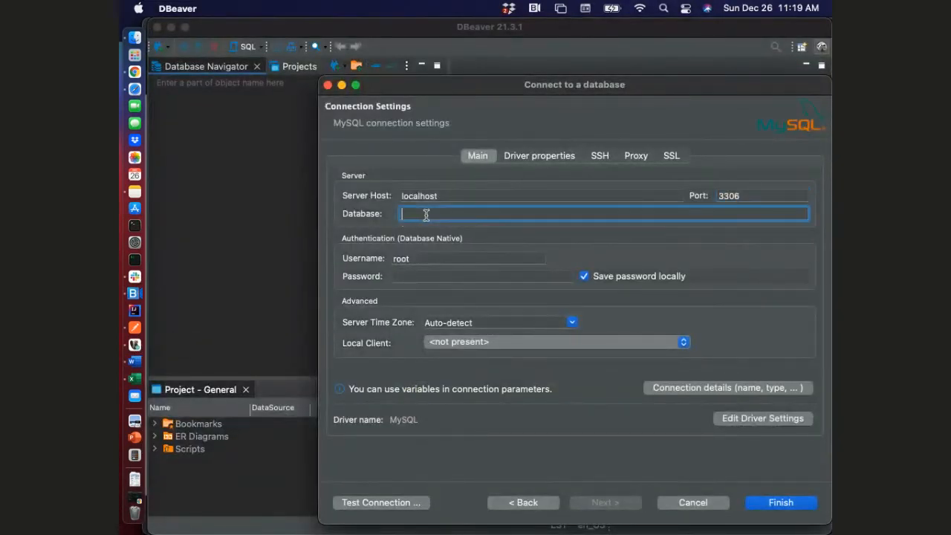
pyautogui.press('super+v')
# Copy the host 64.31.24.146 from the pinned Slack message and replace the server host in DBeaver with it
pyautogui.click(134, 277)
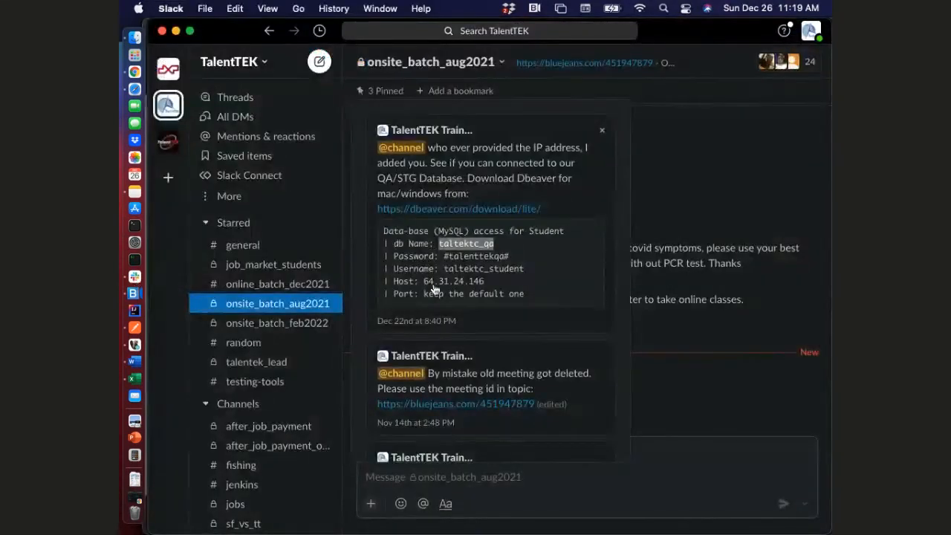
pyautogui.moveTo(424, 286); pyautogui.dragTo(482, 286)
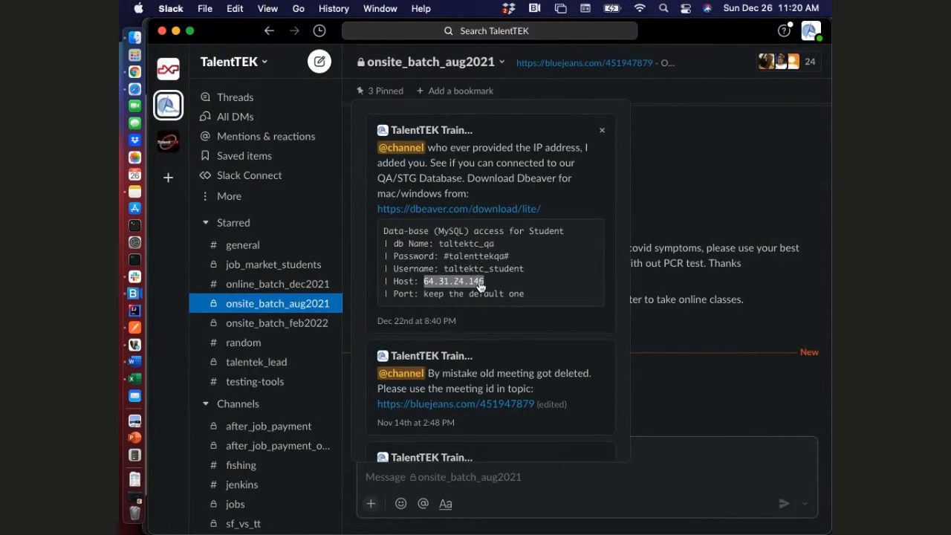
pyautogui.click(136, 345)
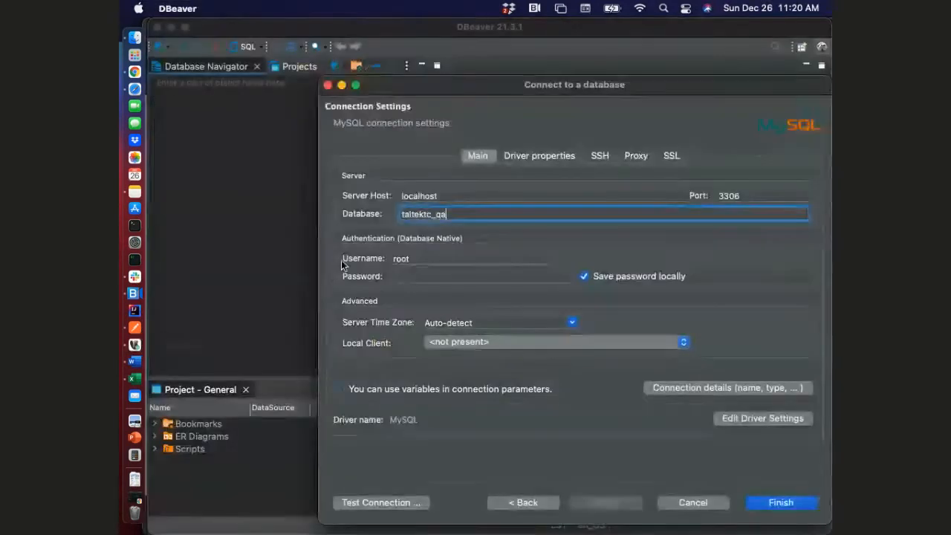
pyautogui.doubleClick(441, 195)
pyautogui.press('super+v')
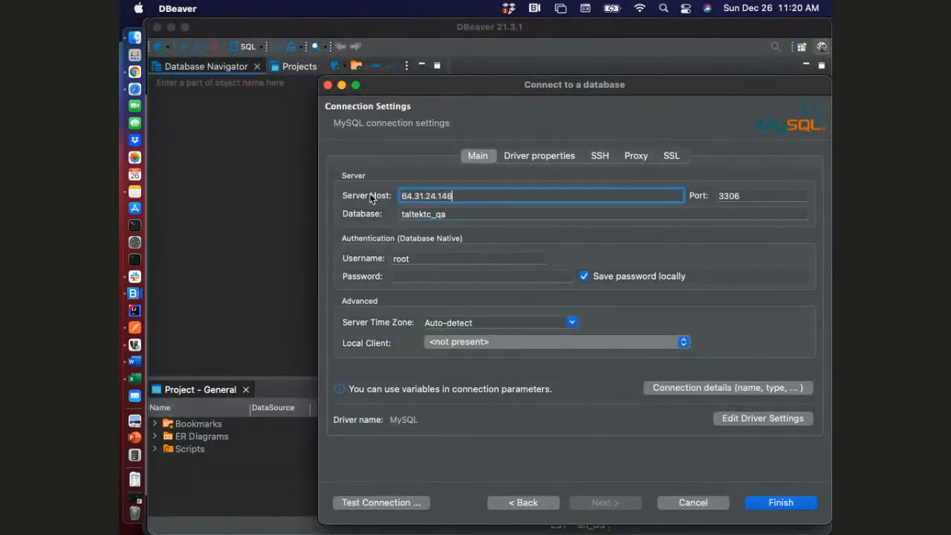
# Copy the username taltektc_student from the pinned Slack message and replace the username in DBeaver with it
pyautogui.click(414, 257)
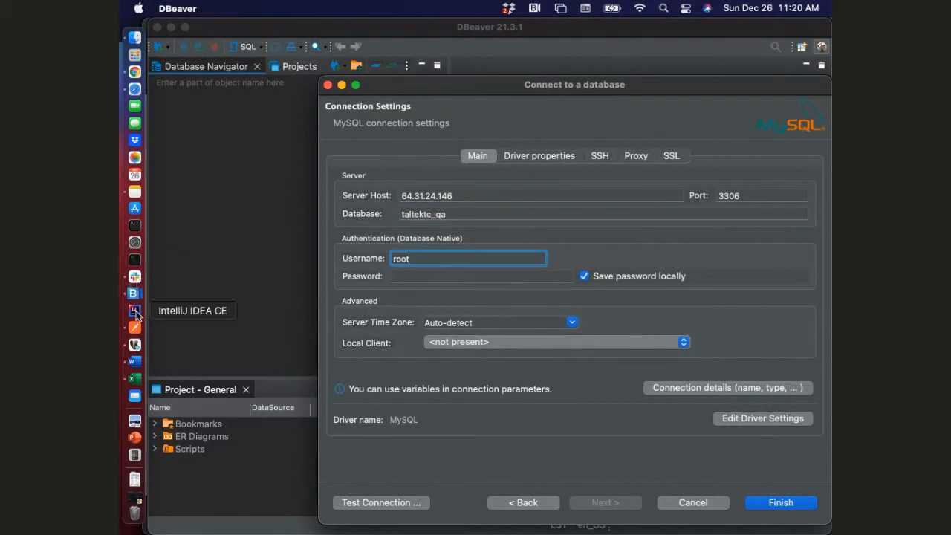
pyautogui.click(134, 277)
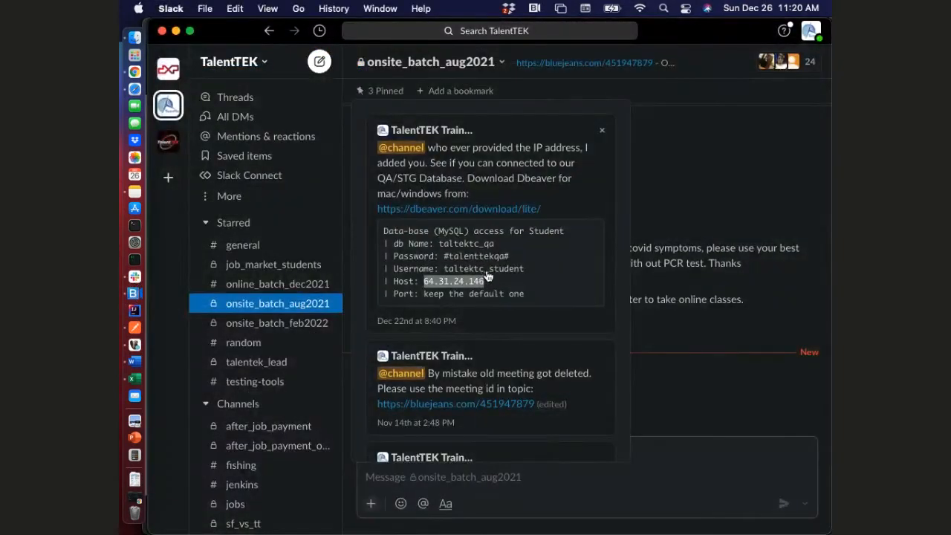
pyautogui.moveTo(522, 272); pyautogui.dragTo(443, 274)
pyautogui.press('super+c')
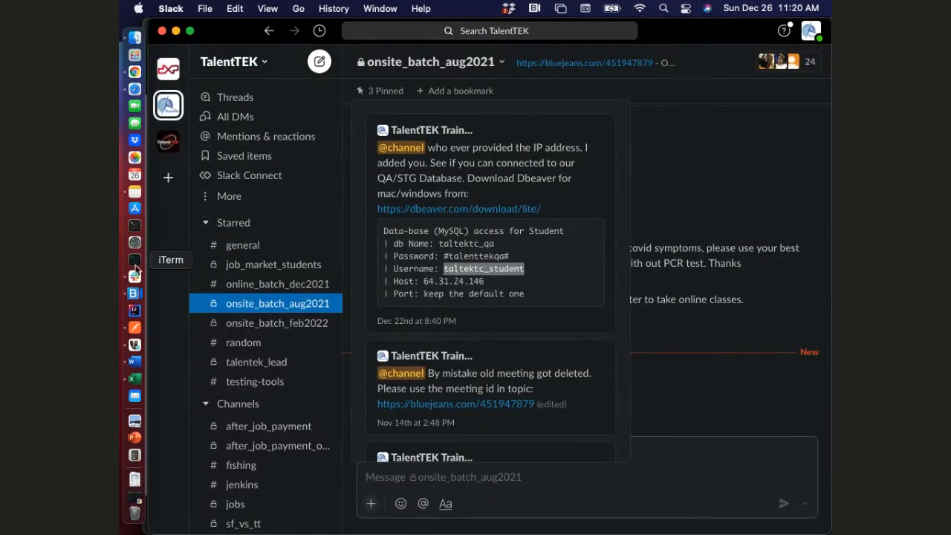
pyautogui.click(135, 344)
pyautogui.doubleClick(401, 258)
pyautogui.press('super+v')
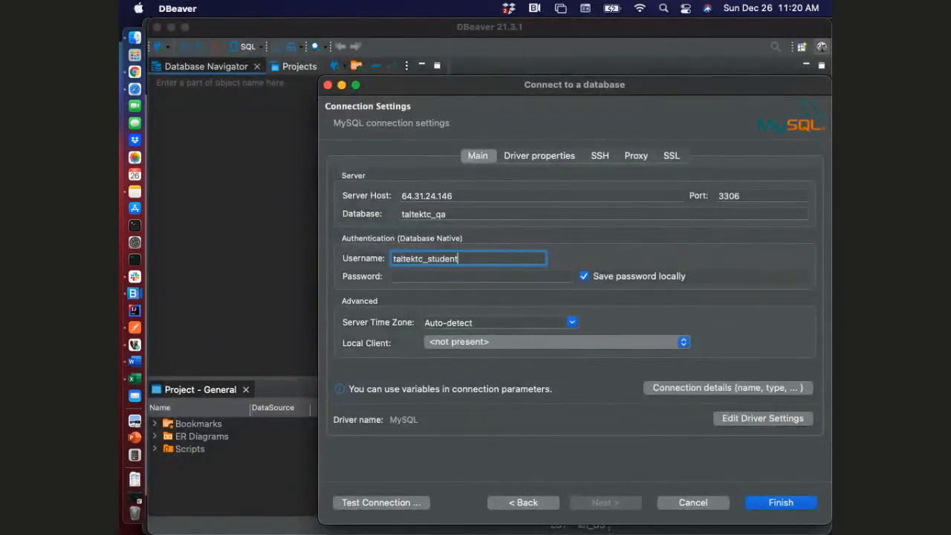
# Copy the database password from the pinned Slack message and paste it into the connection's Password field in DBeaver
pyautogui.click(134, 276)
pyautogui.moveTo(511, 257); pyautogui.dragTo(446, 264)
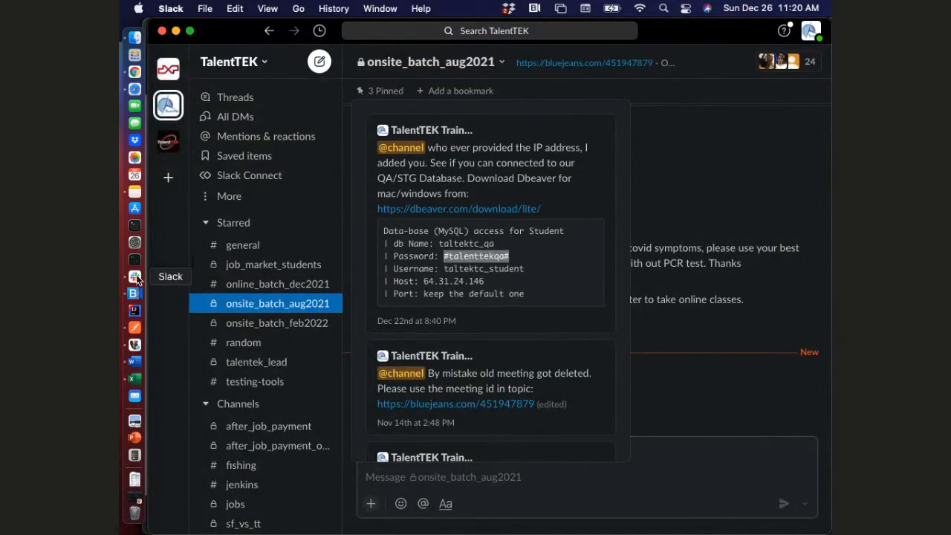
pyautogui.click(134, 346)
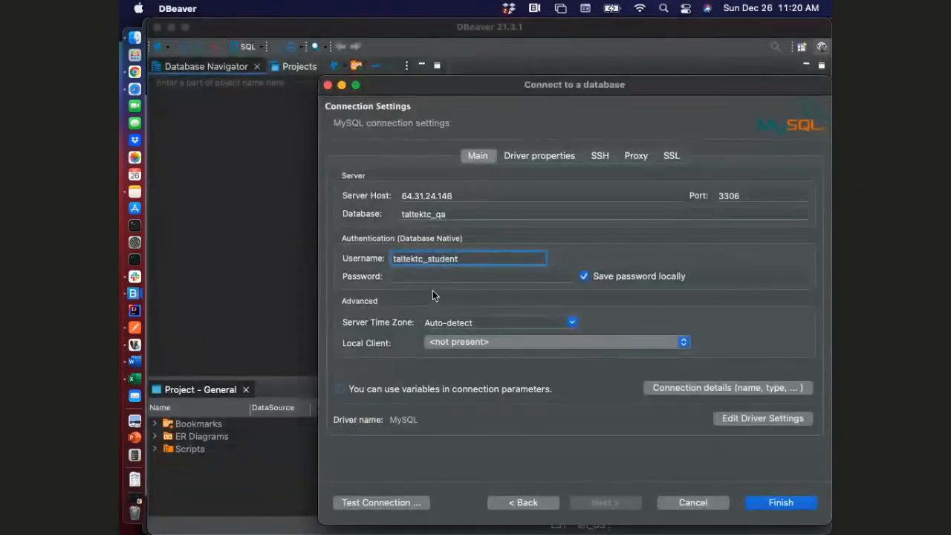
pyautogui.click(421, 278)
pyautogui.press('super+v')
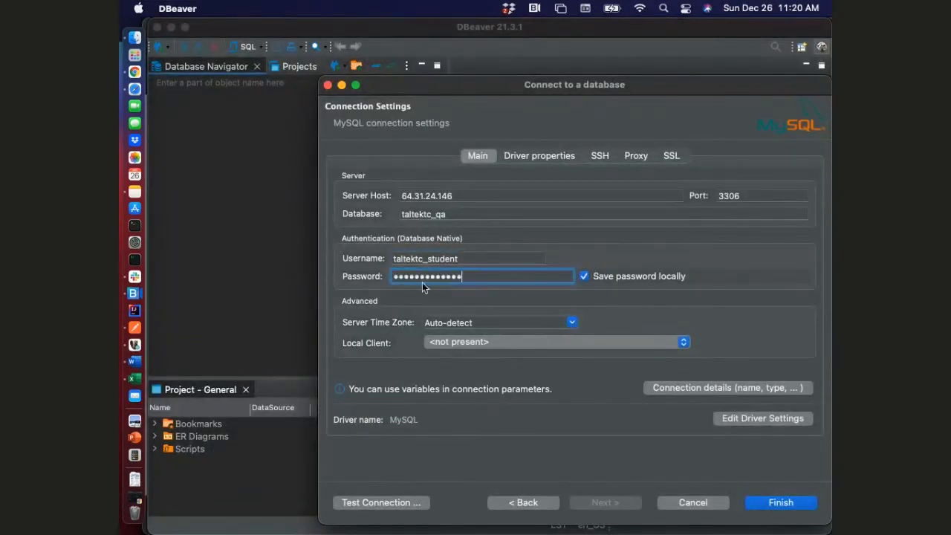
# Test the MySQL connection with the entered settings and dismiss the test result
pyautogui.click(388, 494)
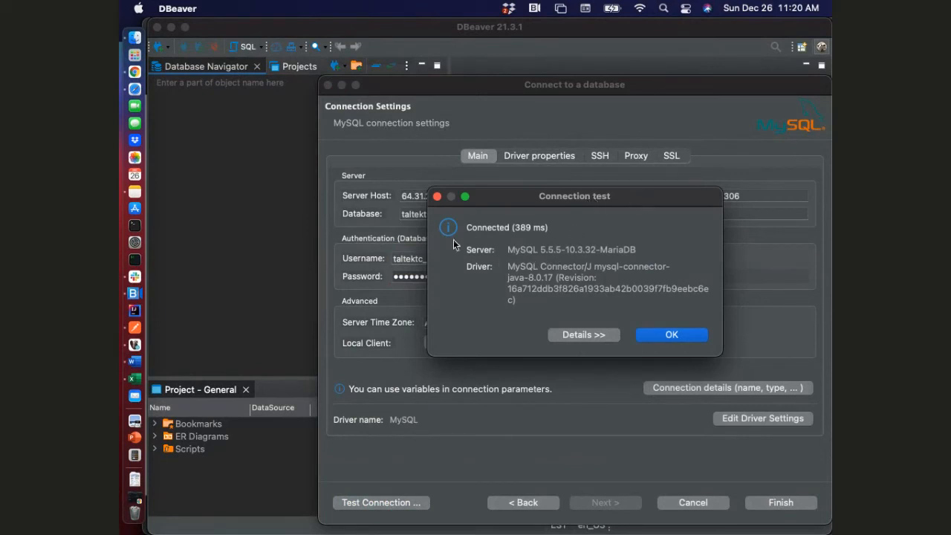
pyautogui.click(669, 335)
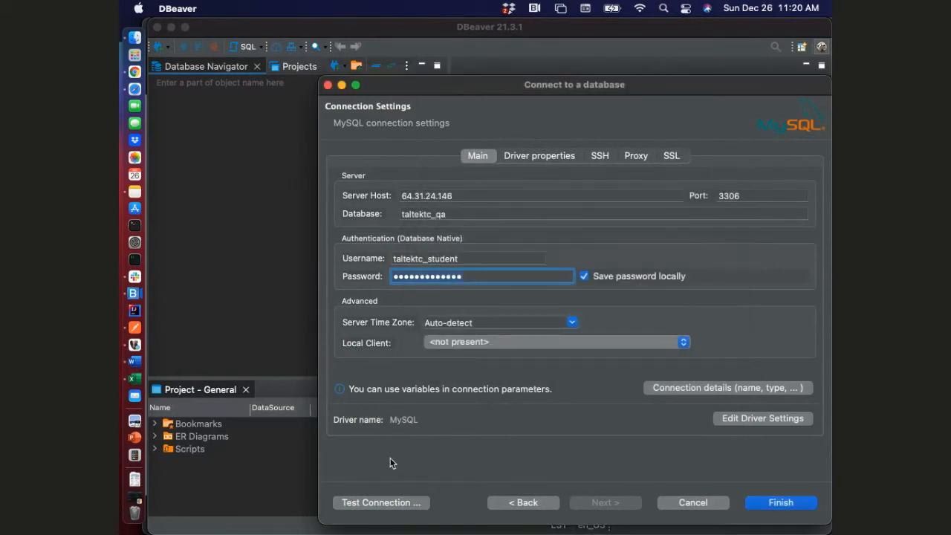
pyautogui.doubleClick(393, 420)
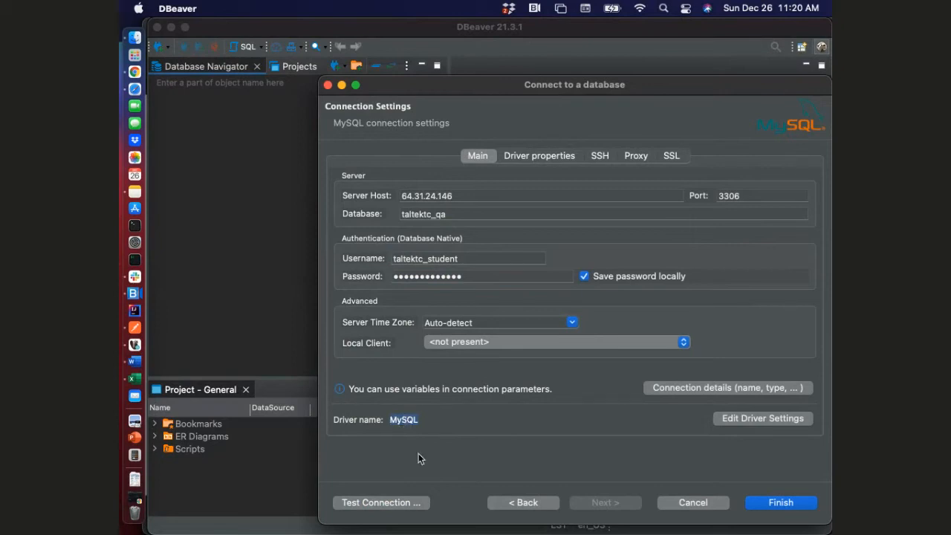
# Finish creating the connection and expand it in the navigator down to the tables of the taltektc_qa database
pyautogui.click(760, 503)
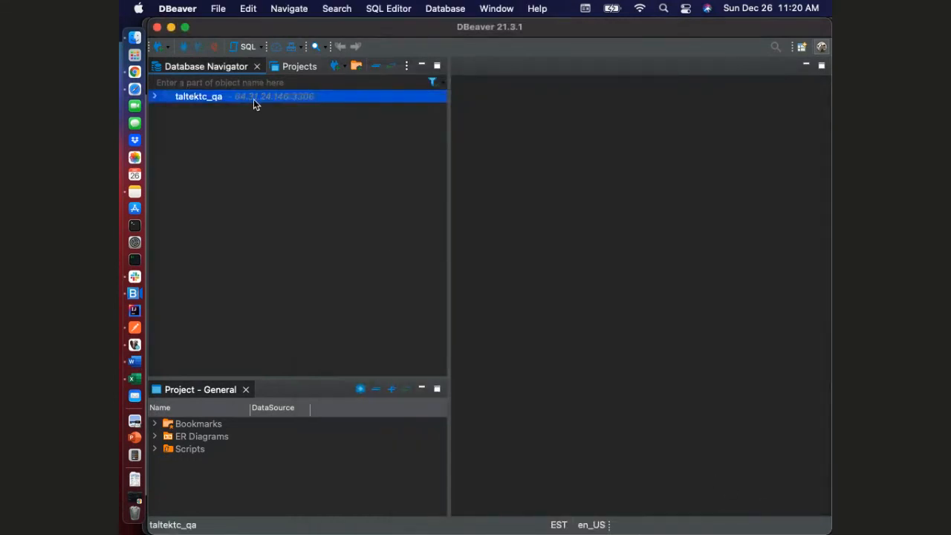
pyautogui.click(154, 97)
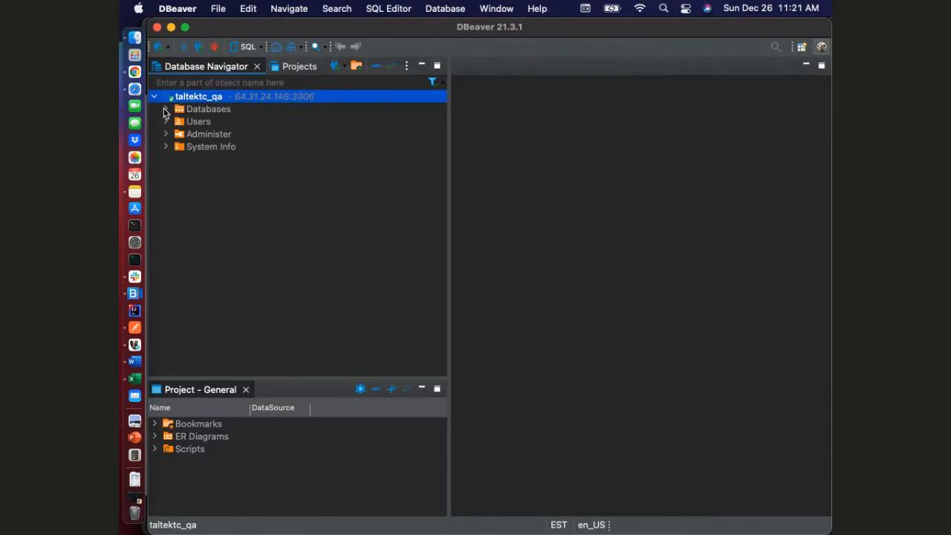
pyautogui.click(165, 109)
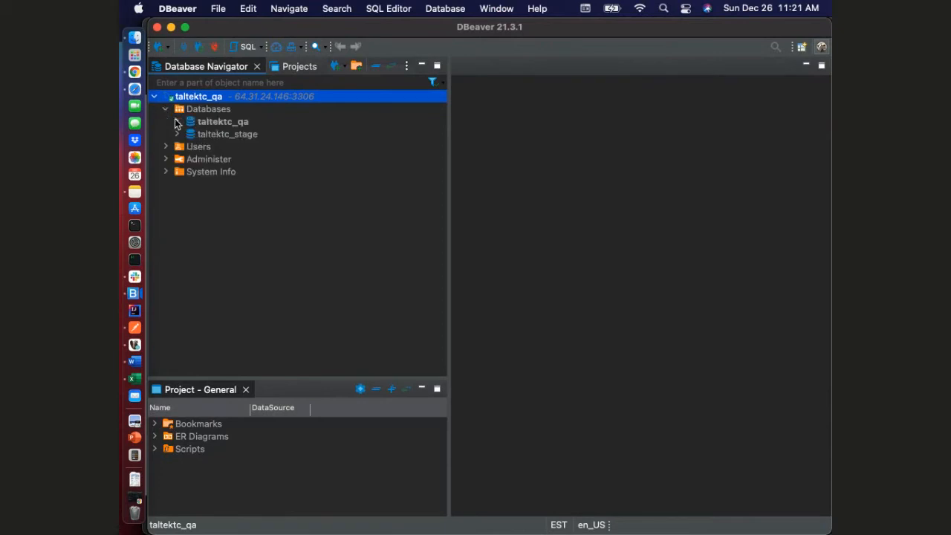
pyautogui.click(223, 121)
pyautogui.click(237, 134)
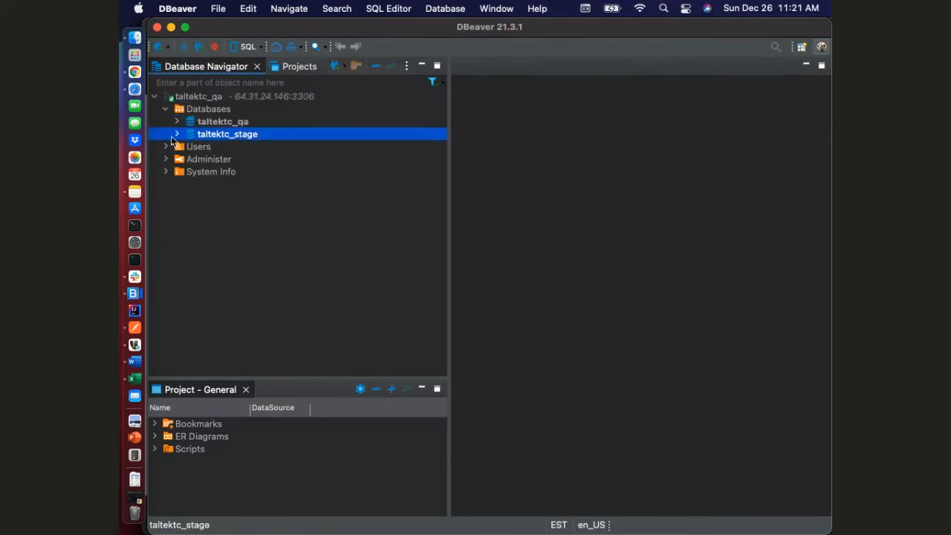
pyautogui.click(176, 122)
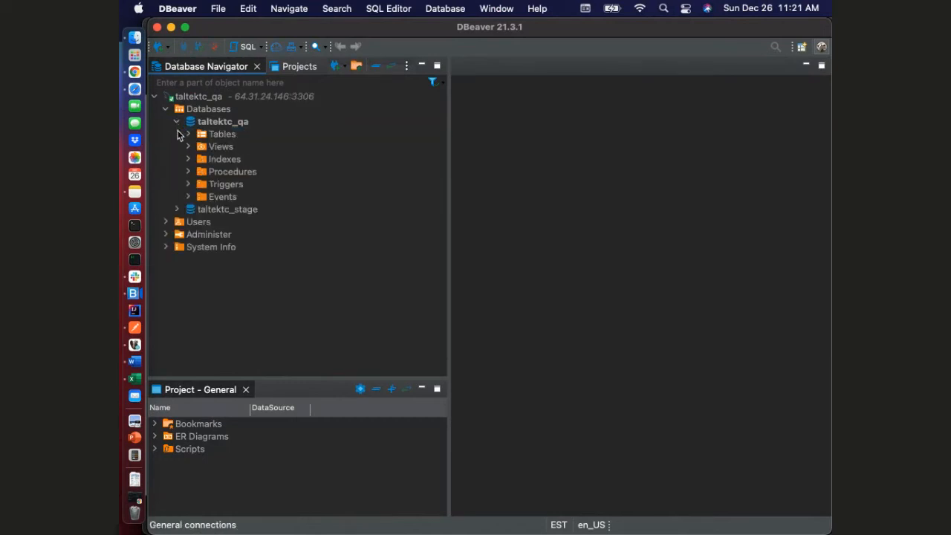
pyautogui.click(188, 135)
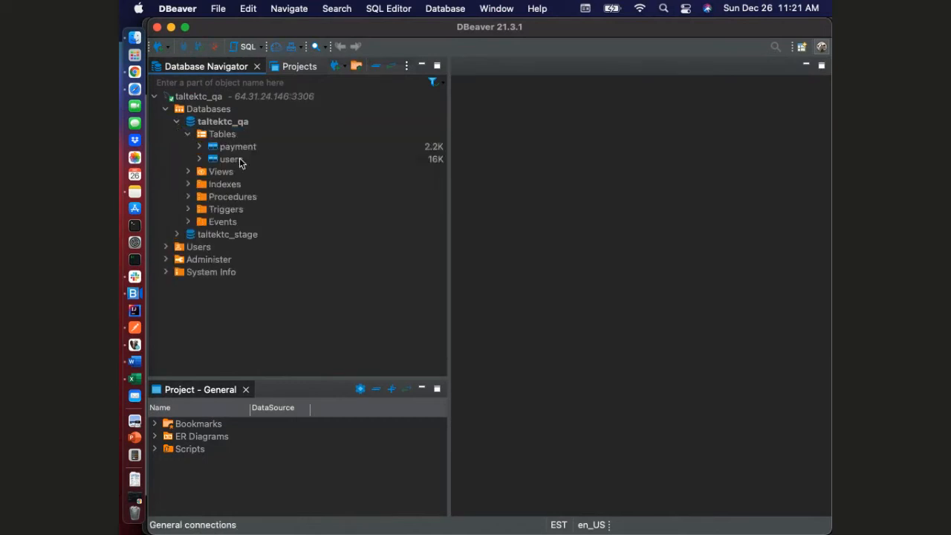
# Expand the users table of taltektc_qa and open its data
pyautogui.click(221, 161)
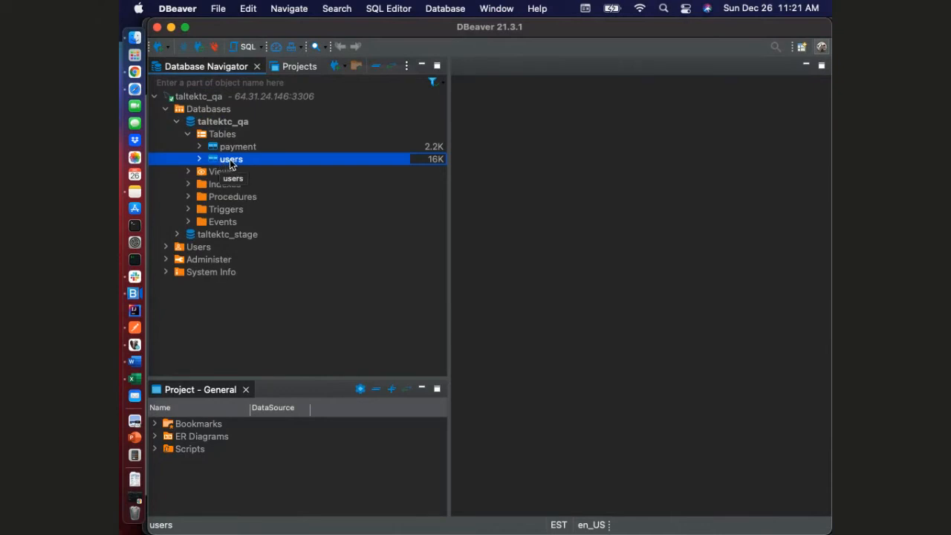
pyautogui.click(199, 159)
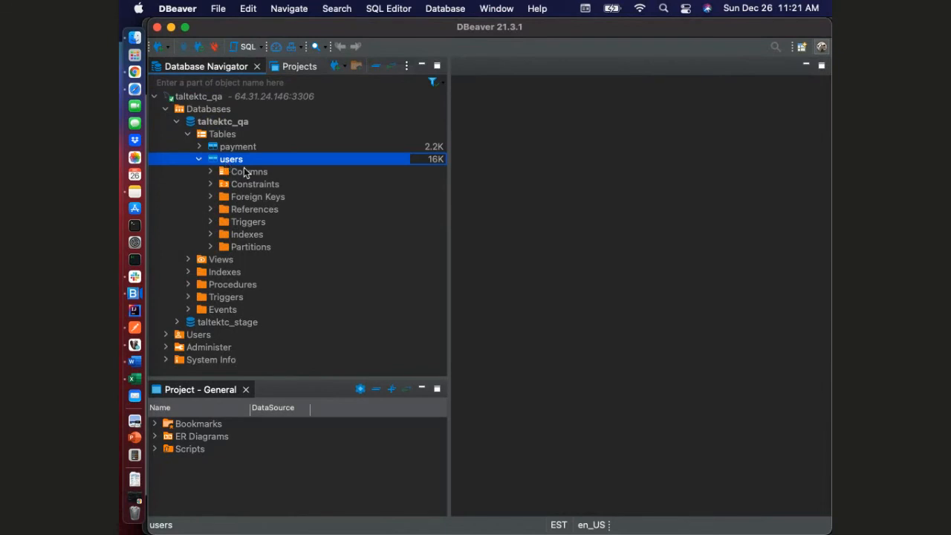
pyautogui.doubleClick(237, 161)
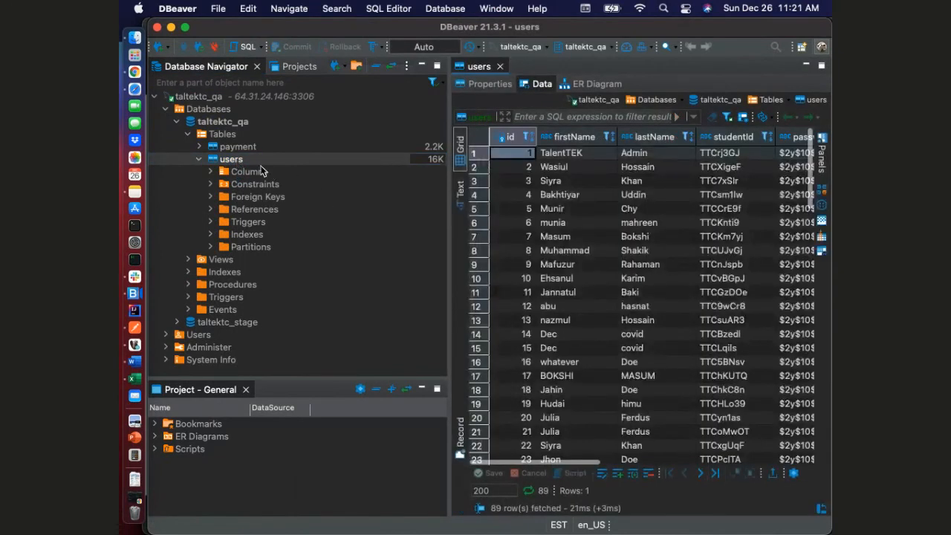
# Open the users table's query in an SQL script, run SELECT * FROM taltektc_qa.users and look through the result rows
pyautogui.click(479, 119)
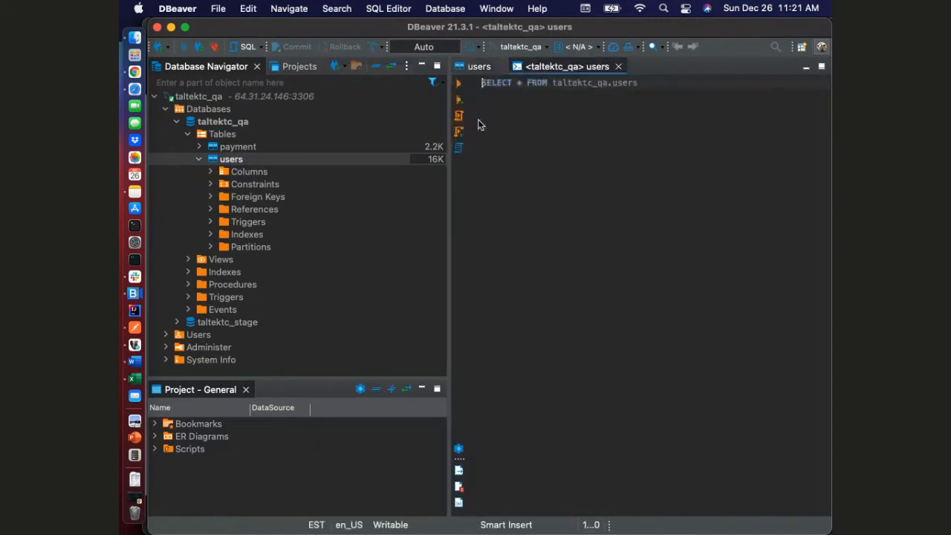
pyautogui.moveTo(646, 84); pyautogui.dragTo(419, 79)
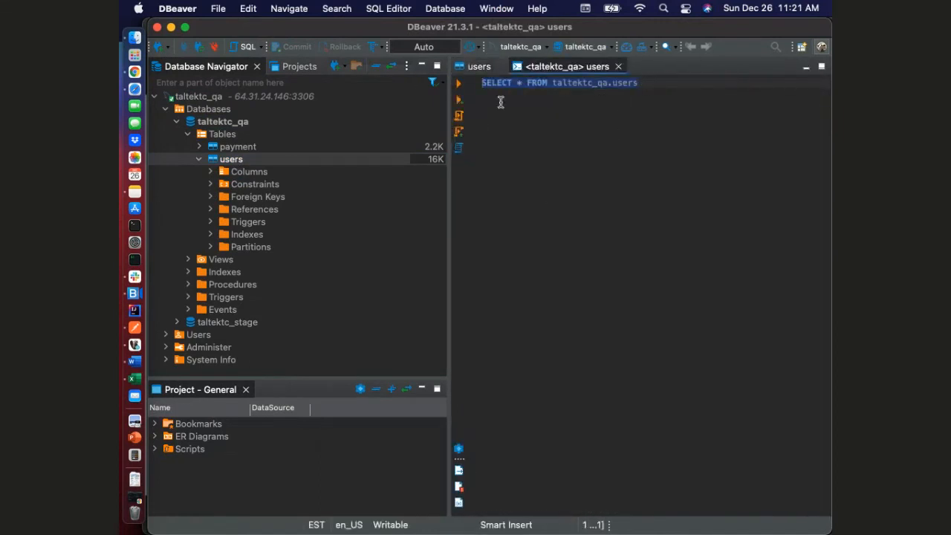
pyautogui.click(458, 82)
pyautogui.scroll(-15, 562, 377)
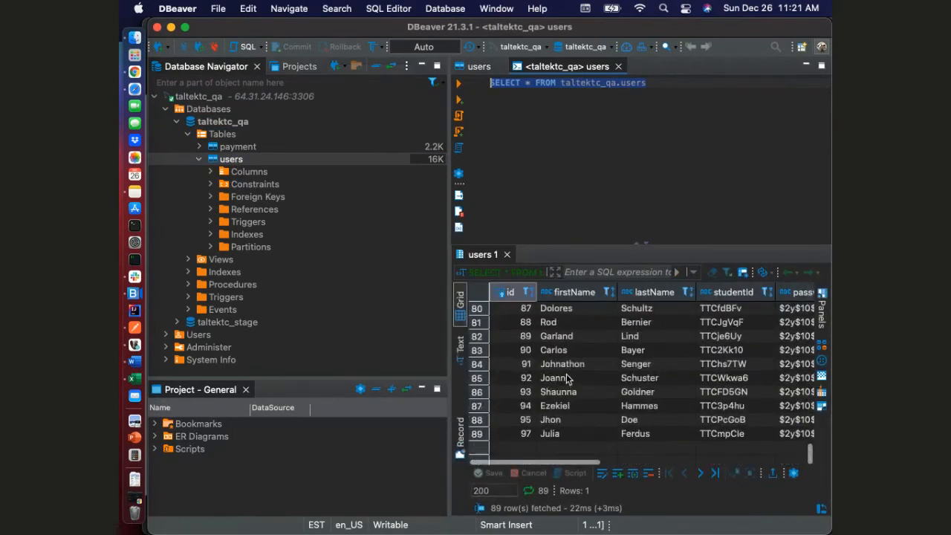
pyautogui.click(562, 434)
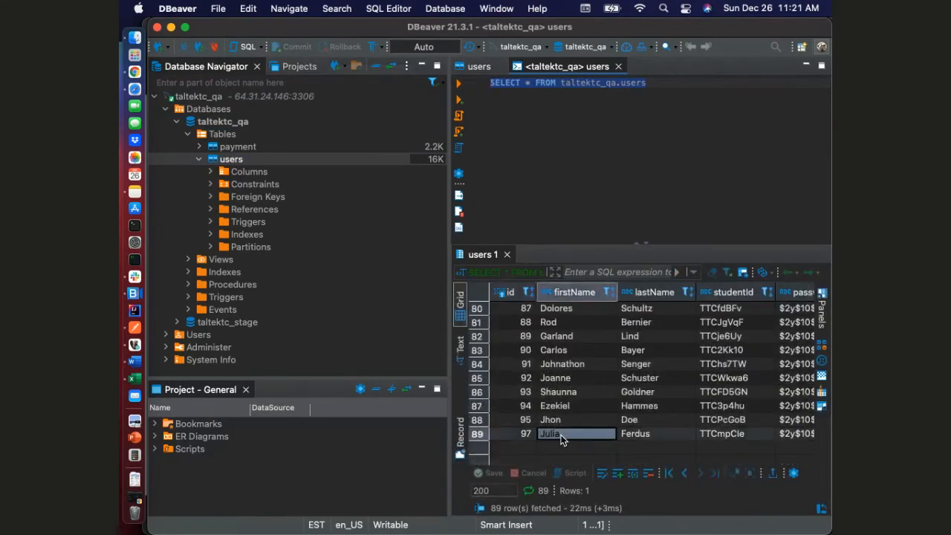
pyautogui.write('c')
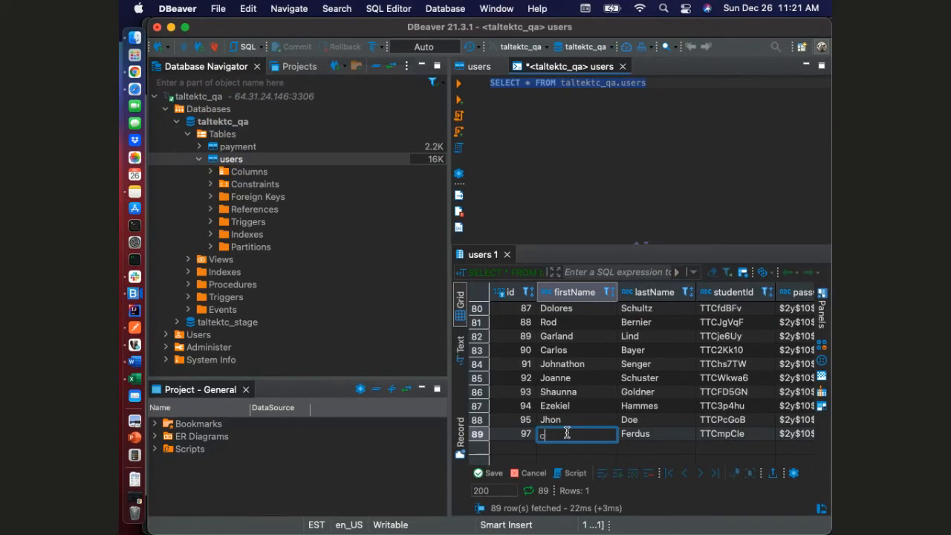
pyautogui.click(594, 418)
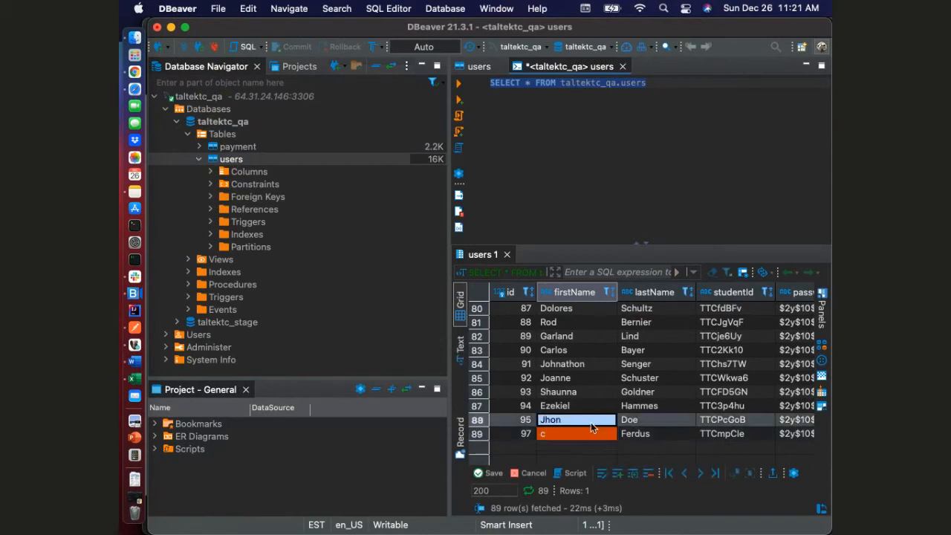
pyautogui.click(582, 438)
pyautogui.click(541, 474)
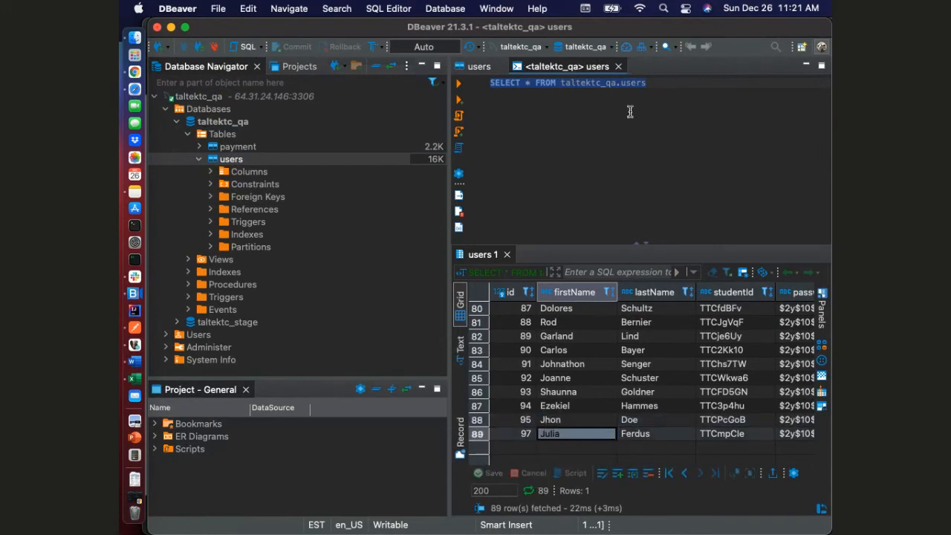
# Add a WHERE clause that matches firstName to the first name in the last result row, run the query and review the returned columns
pyautogui.click(668, 84)
pyautogui.press('Return')
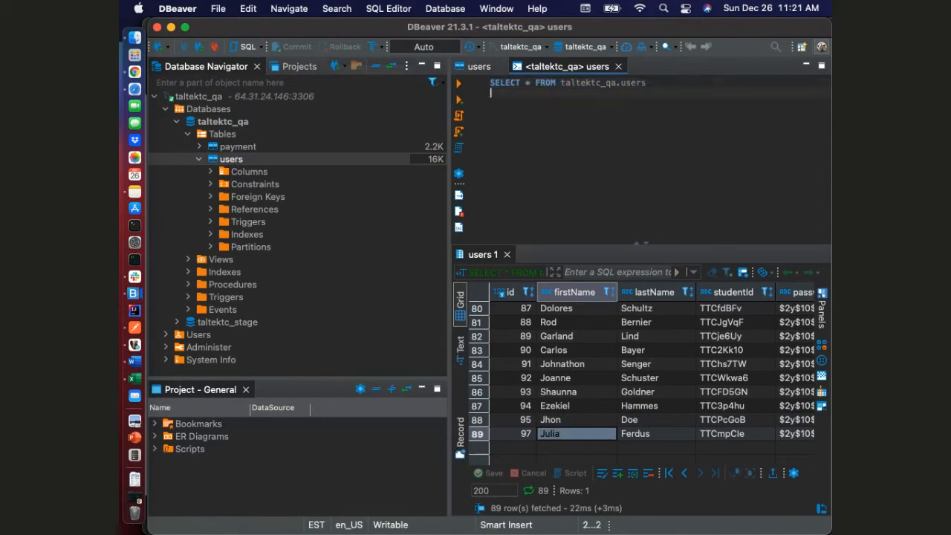
pyautogui.write('WHERE FIRST')
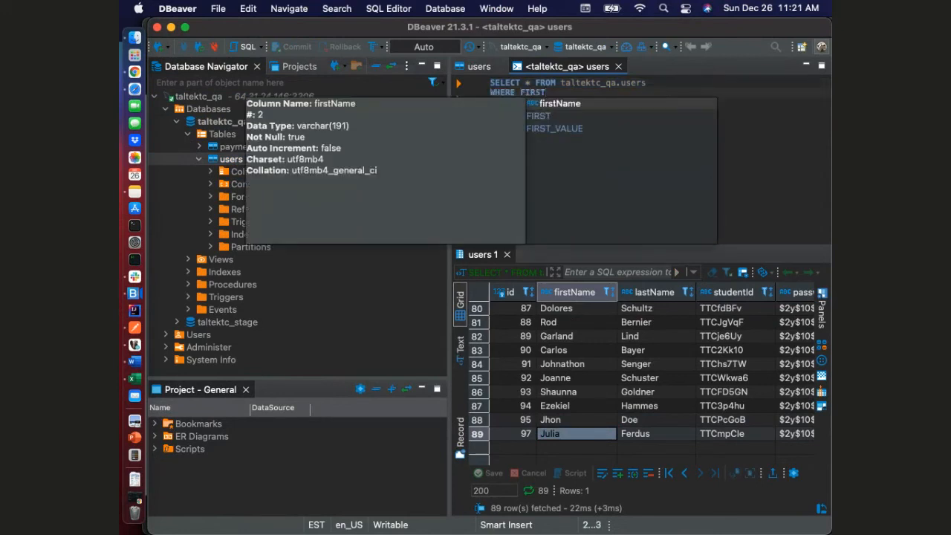
pyautogui.press('Return')
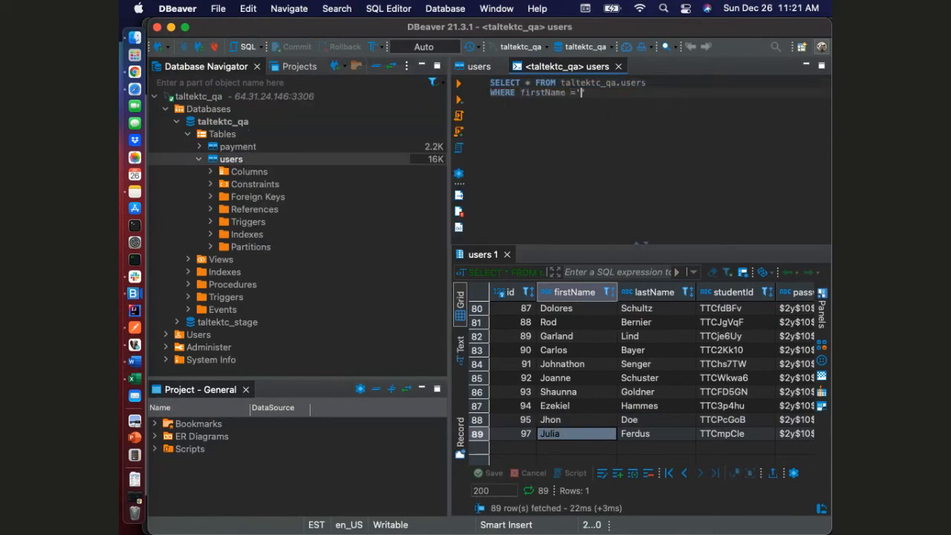
pyautogui.write('Julia')
pyautogui.press('super+a')
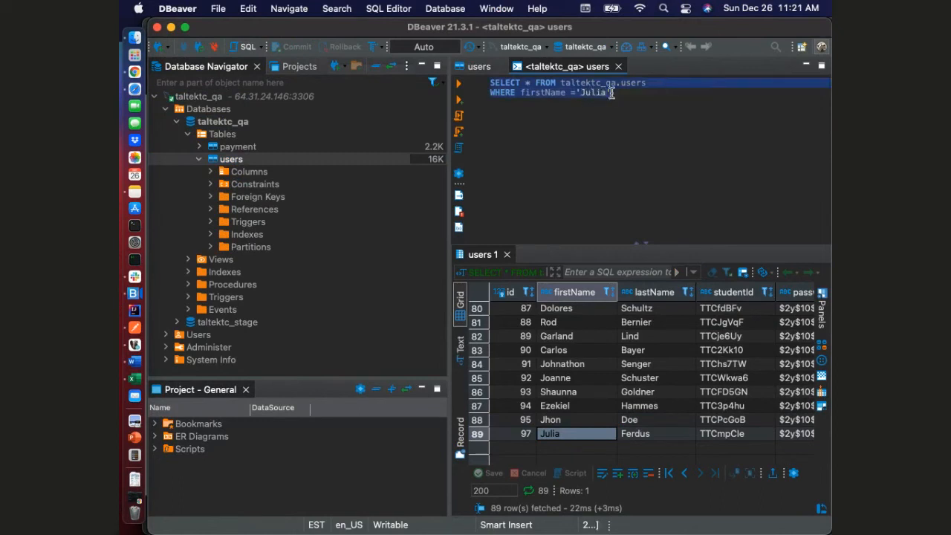
pyautogui.click(458, 83)
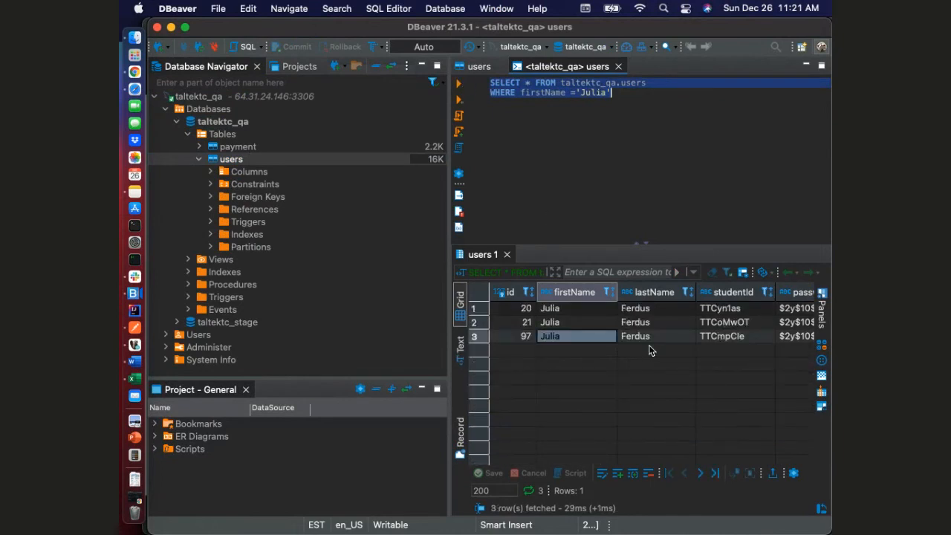
pyautogui.hscroll(5, 648, 350)
pyautogui.hscroll(-5, 648, 350)
# Extend the WHERE clause with an and condition comparing studentId to a quoted value
pyautogui.click(708, 308)
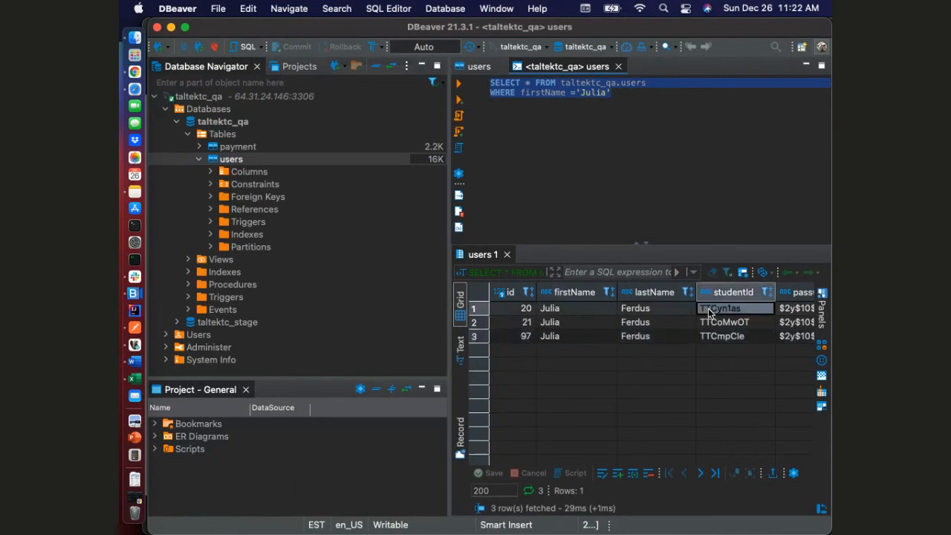
pyautogui.click(633, 94)
pyautogui.write('ab')
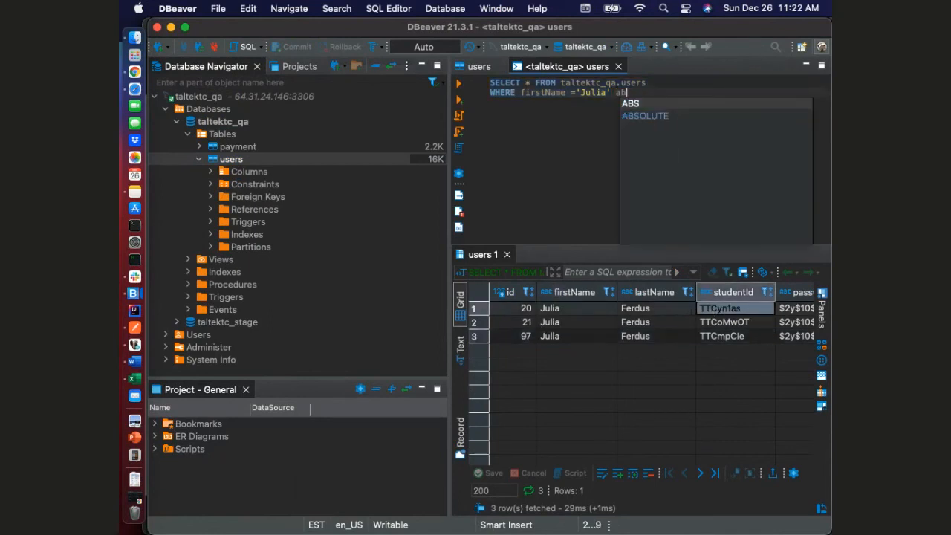
pyautogui.press('BackSpace')
pyautogui.write('n')
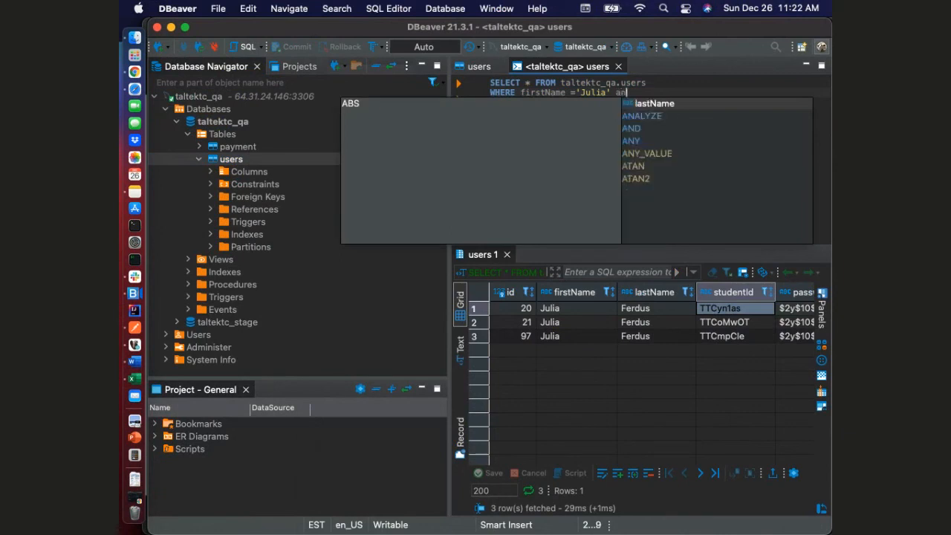
pyautogui.write('d s')
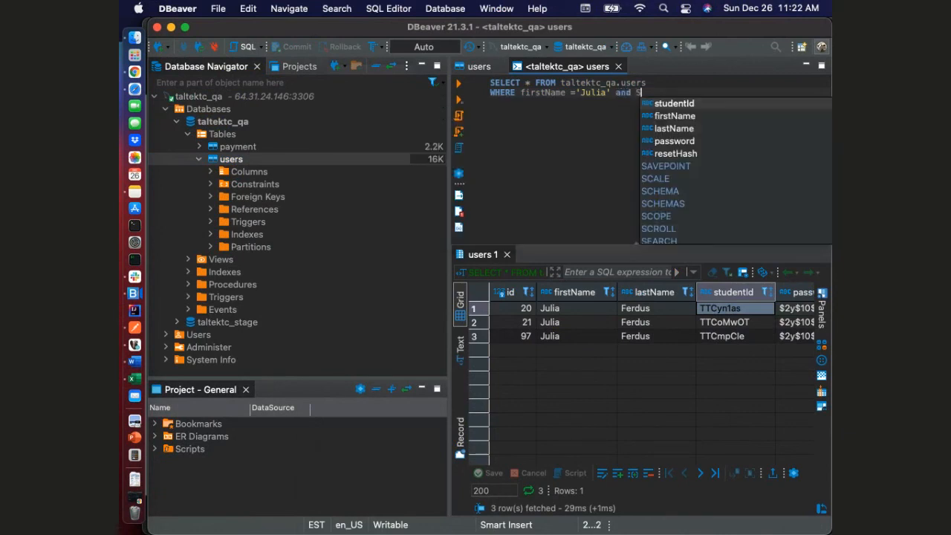
pyautogui.press('Return')
pyautogui.write("='")
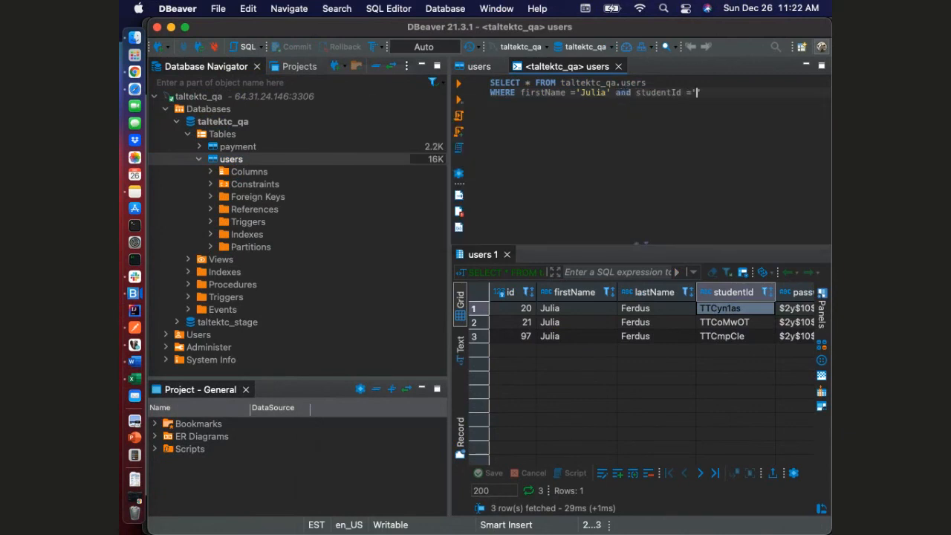
# Copy the student ID from the first result row into the quotes of the studentId condition and run the full query
pyautogui.press('super+z')
pyautogui.click(741, 311)
pyautogui.press('super+c')
pyautogui.click(702, 95)
pyautogui.press('super+v')
pyautogui.moveTo(747, 91); pyautogui.dragTo(381, 82)
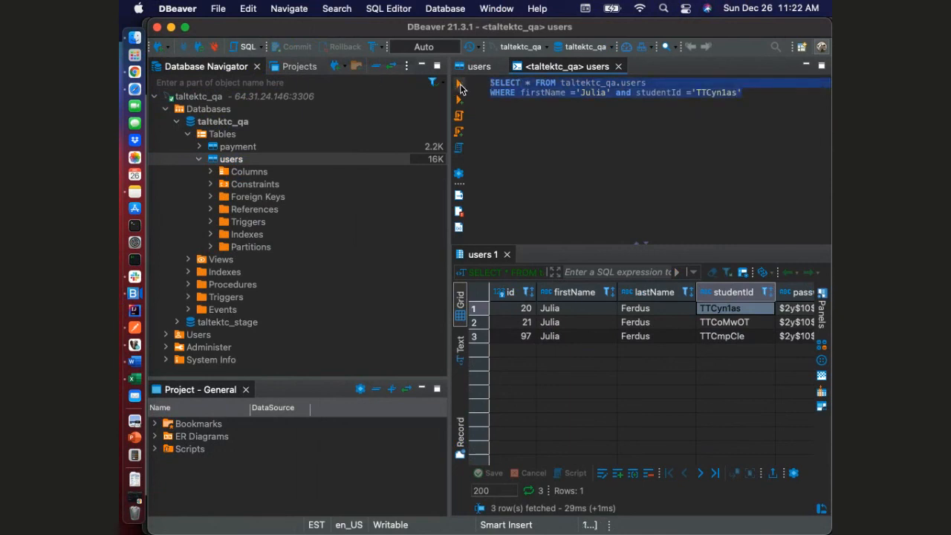
pyautogui.click(459, 85)
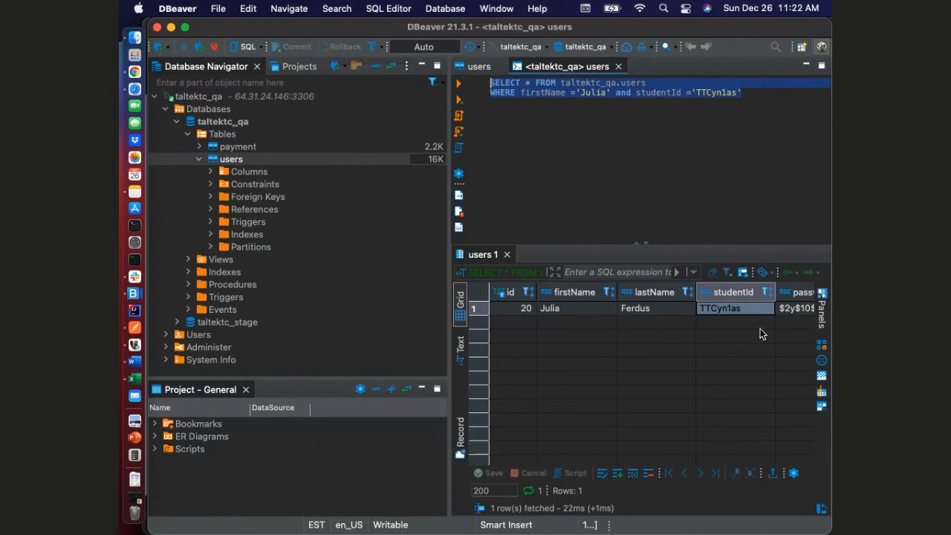
pyautogui.click(740, 313)
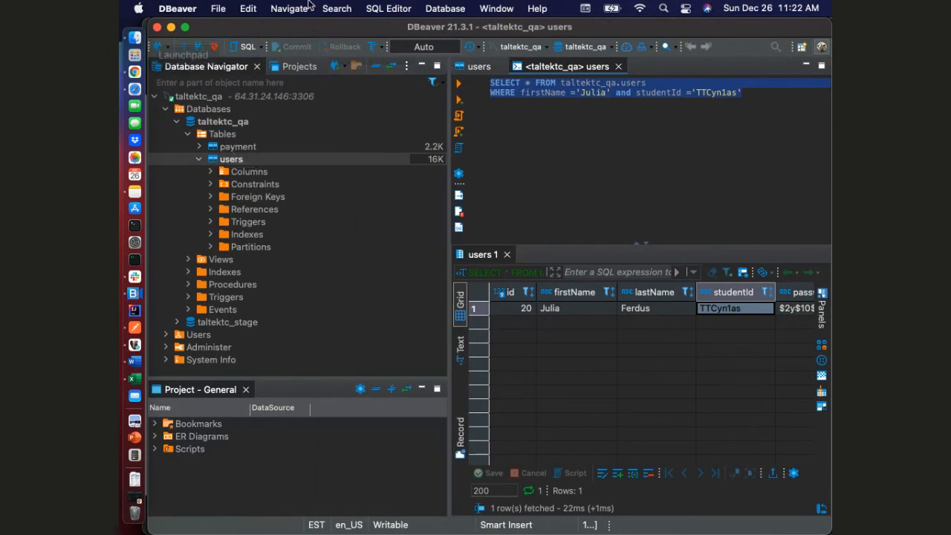
pyautogui.click(135, 294)
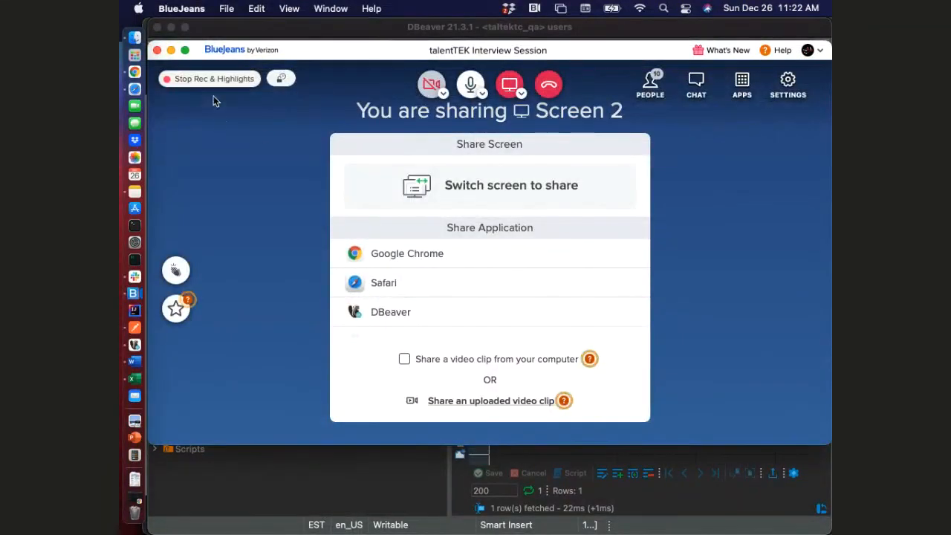
pyautogui.click(214, 79)
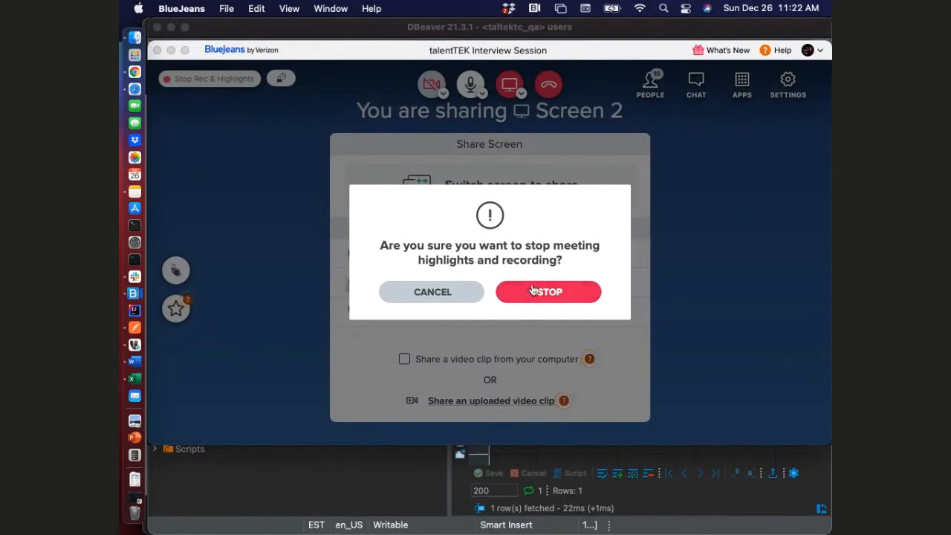